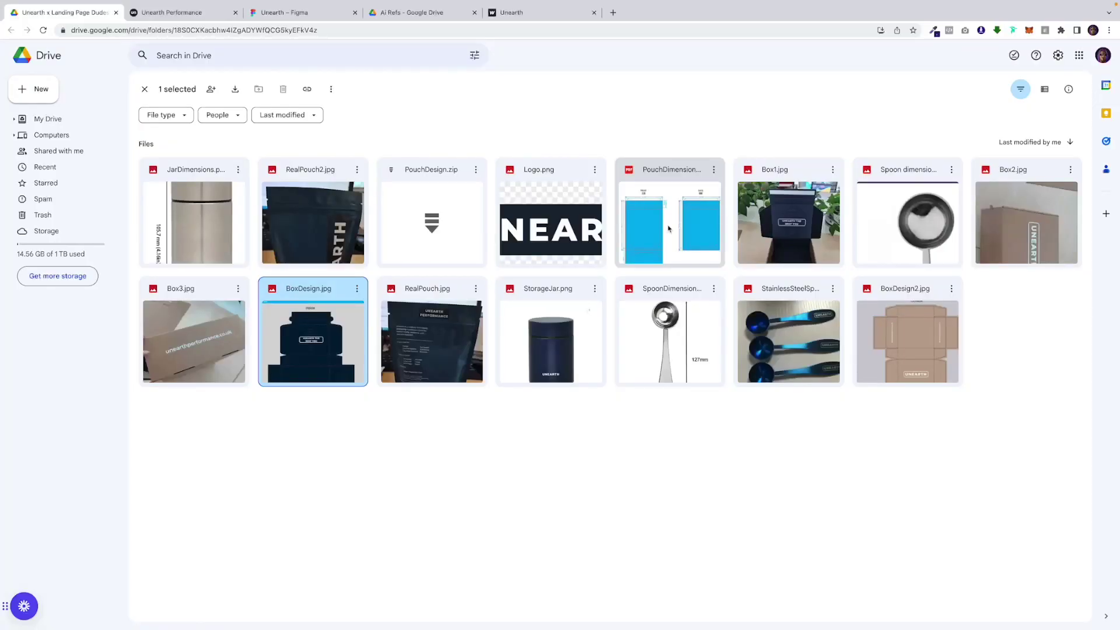
- Preview the brand asset images from RealPouch2.jpg through BoxDesign.jpg in Drive
double_click(346, 252)
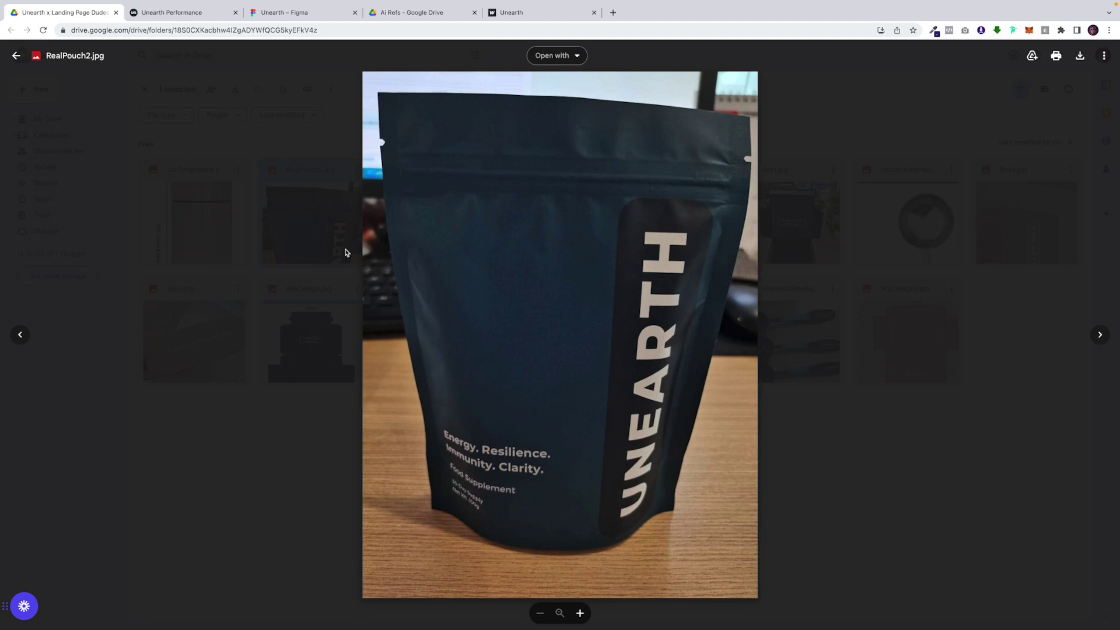
key(Right)
key(Right)
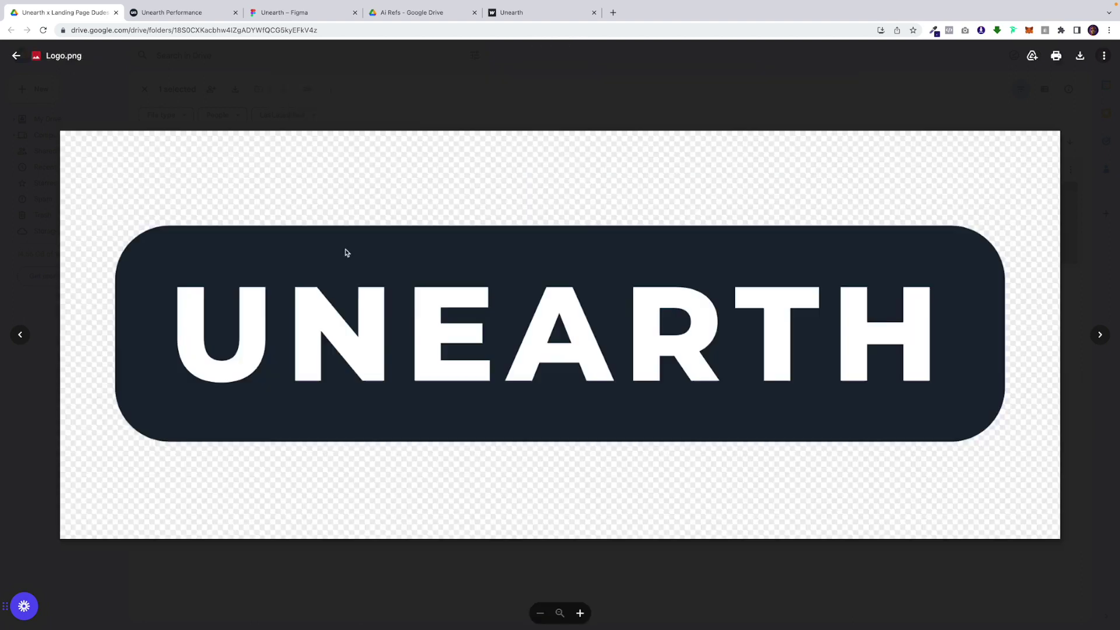
key(Right)
key(Right)
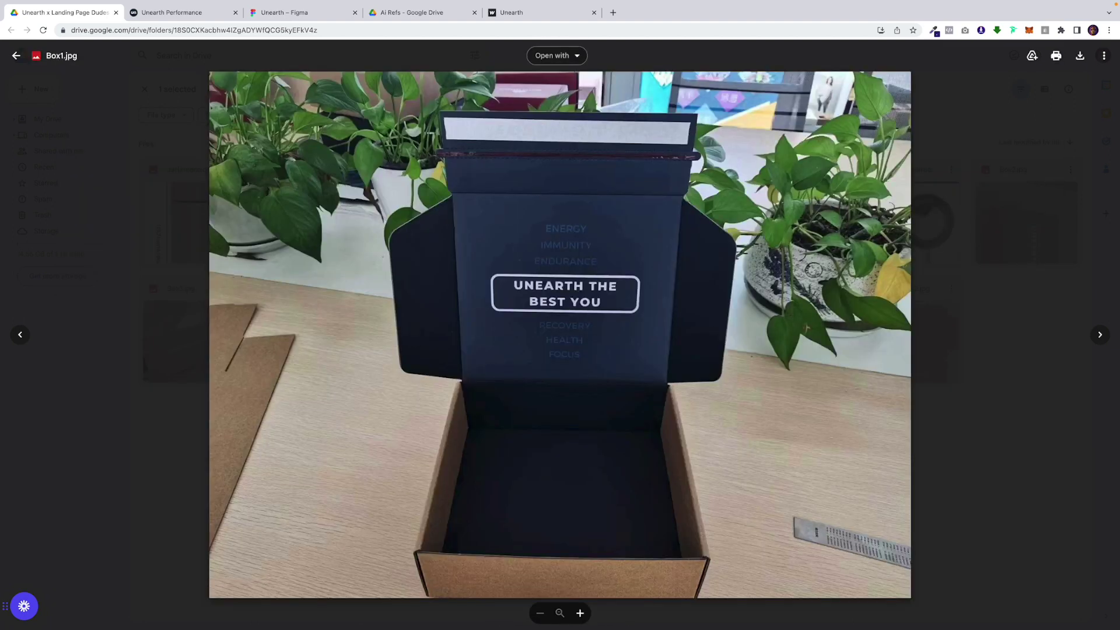
key(Right)
key(Right)
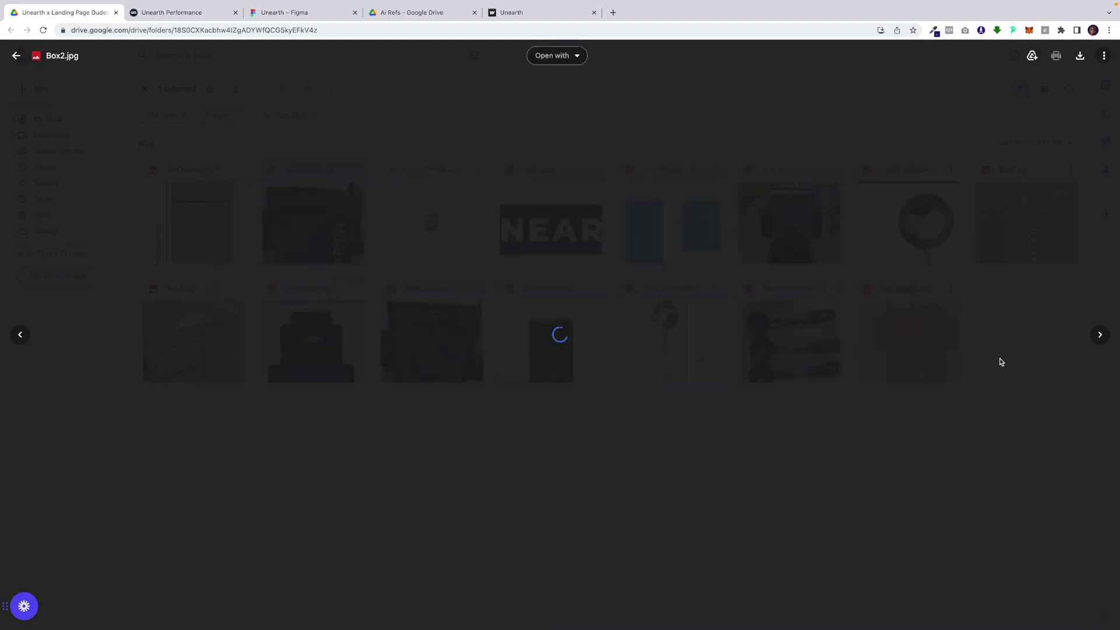
key(Right)
key(Right)
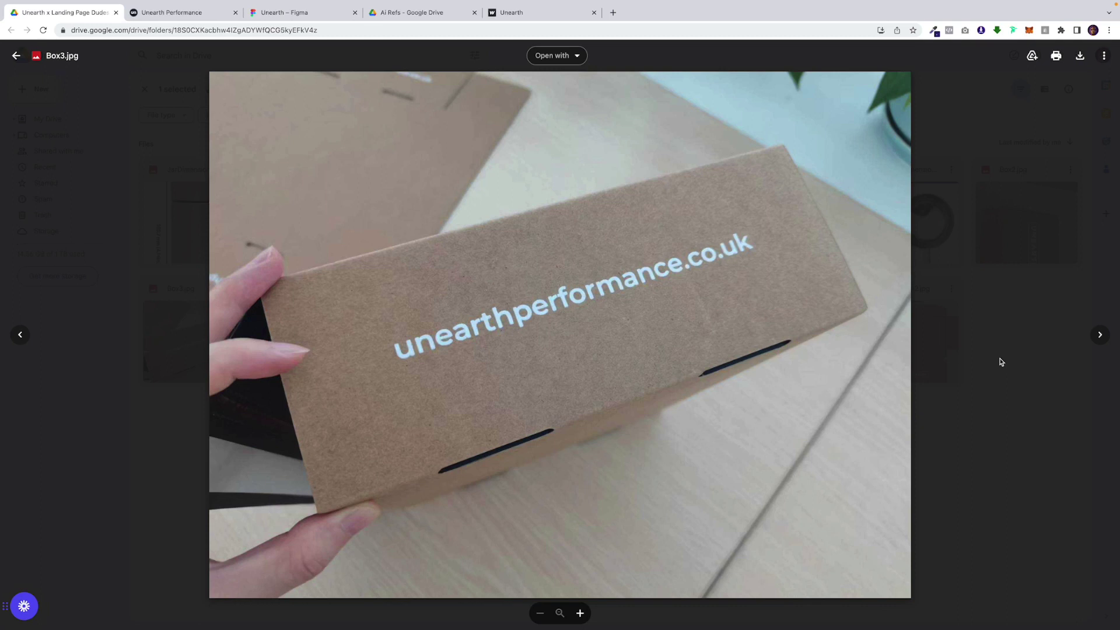
key(Right)
key(Escape)
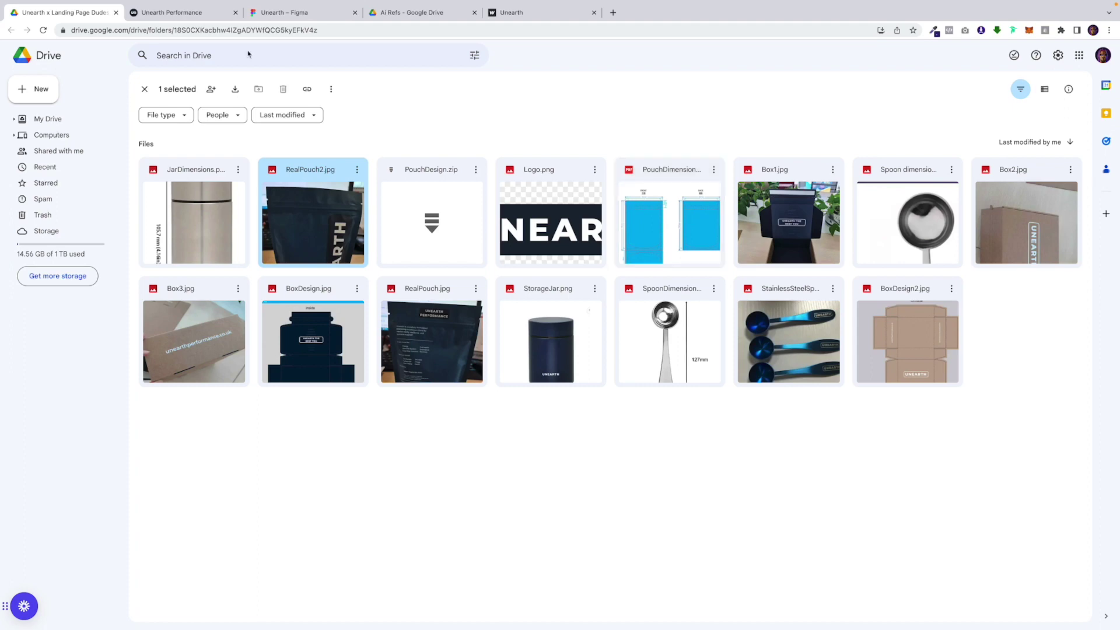
- Go to the Unearth Performance storefront and open the Year Subscription product
click(210, 12)
scroll(509, 344, down, 2)
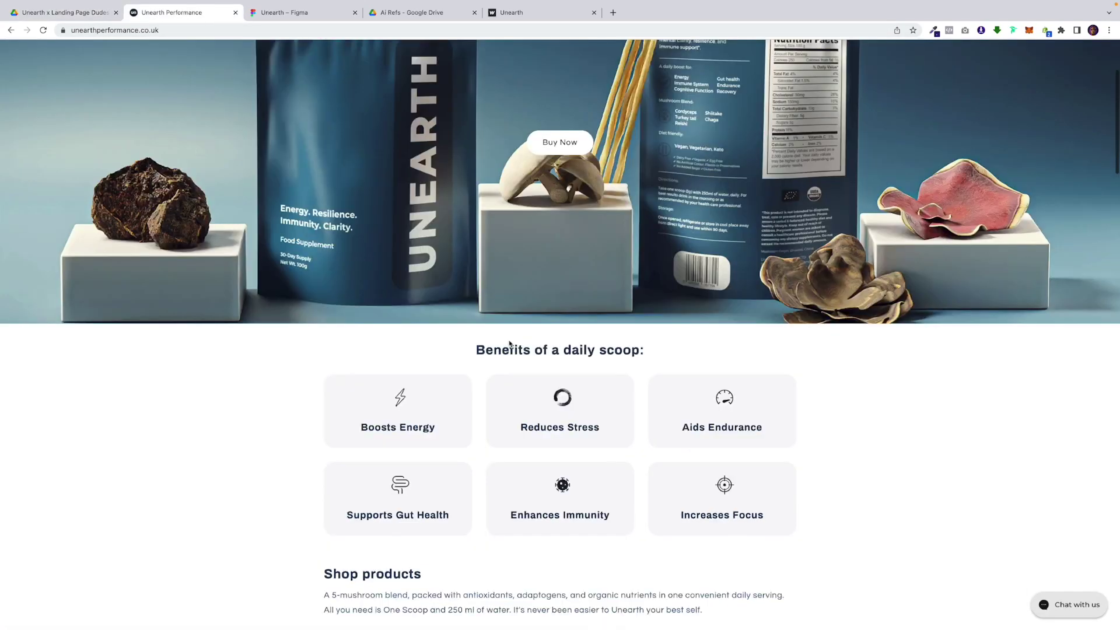
scroll(509, 344, down, 2)
scroll(509, 344, down, 2)
scroll(509, 343, down, 4)
scroll(509, 344, down, 3)
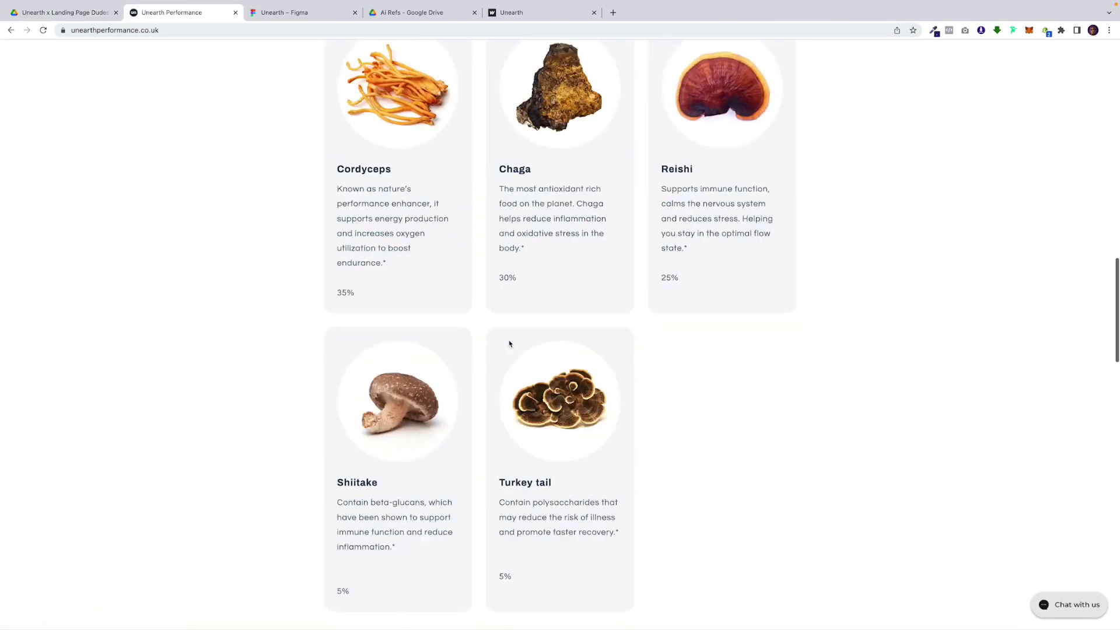
scroll(509, 343, down, 3)
scroll(509, 344, down, 4)
scroll(509, 344, down, 4)
scroll(509, 344, up, 5)
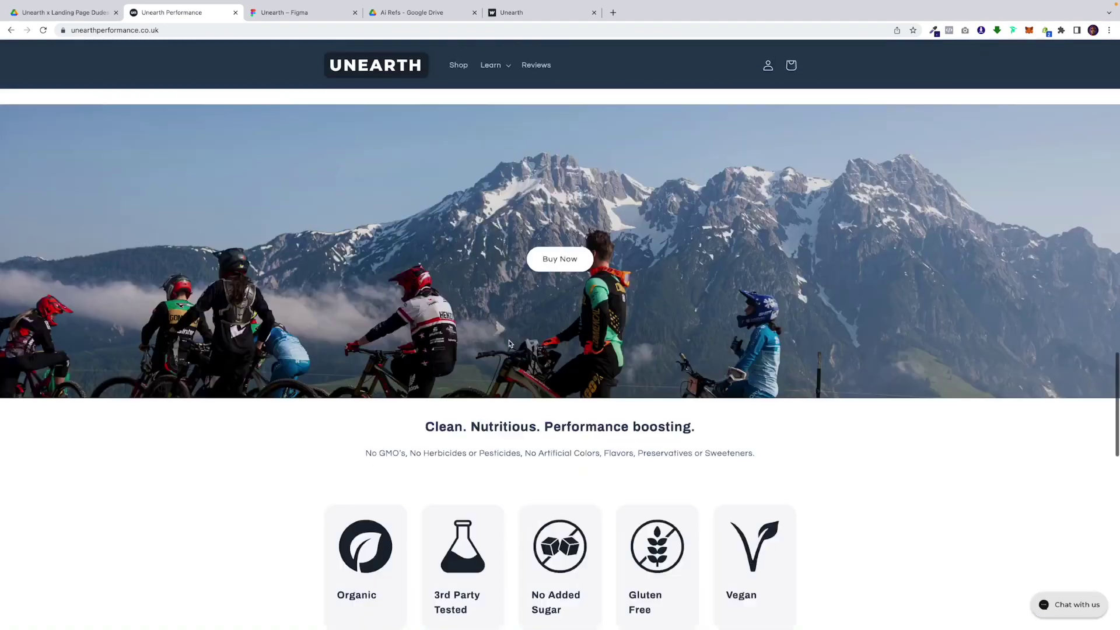
scroll(509, 340, up, 10)
scroll(509, 340, up, 4)
scroll(508, 341, up, 3)
scroll(509, 344, up, 2)
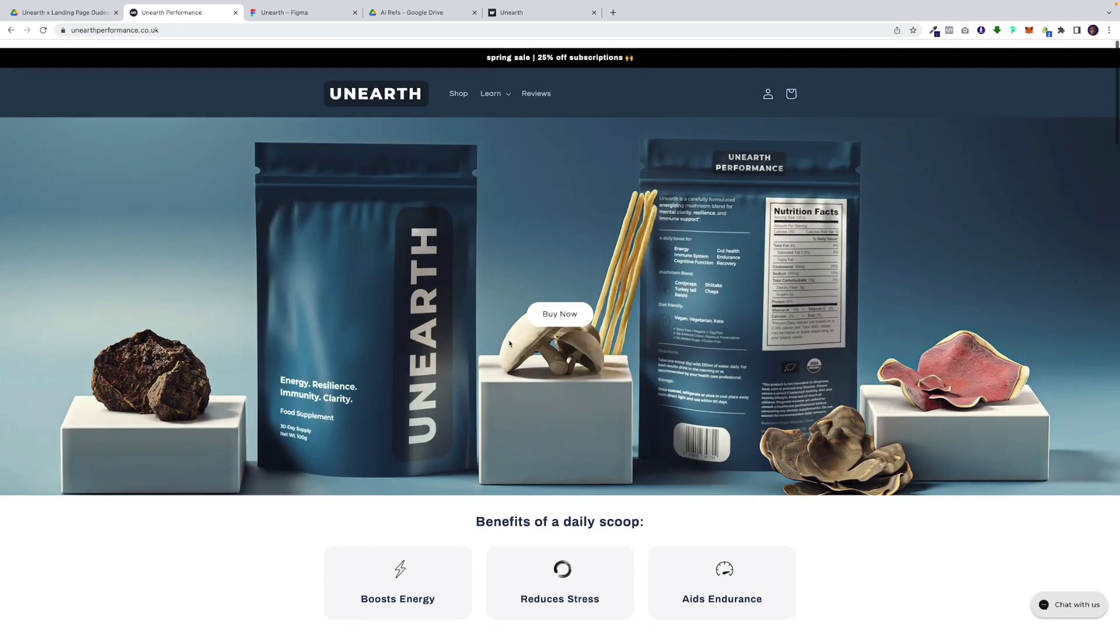
click(560, 304)
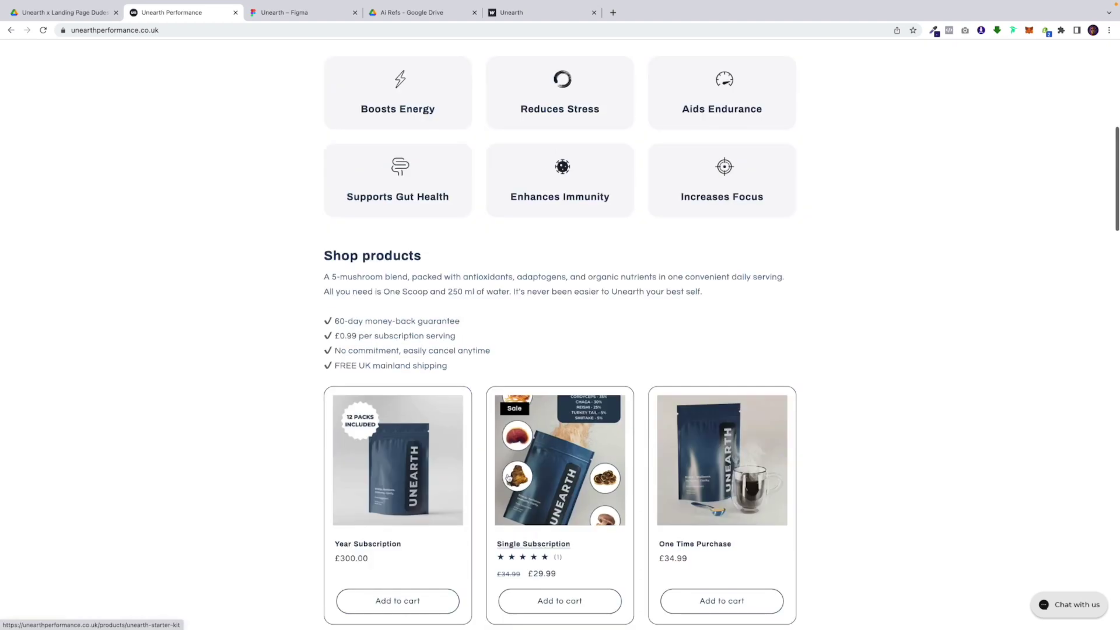
click(444, 493)
scroll(735, 322, down, 1)
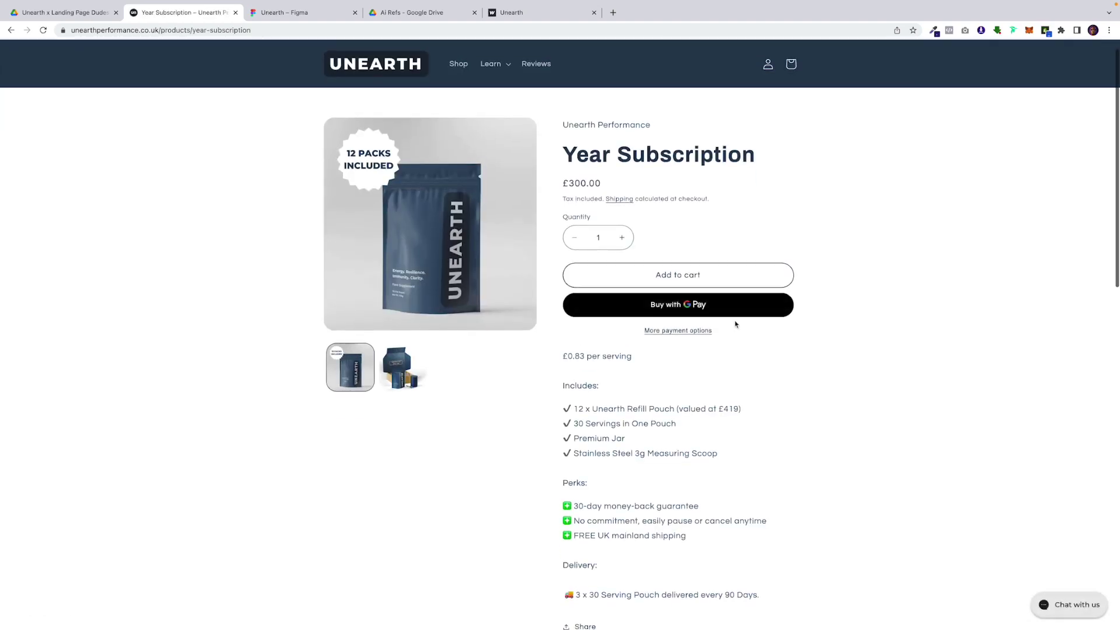
scroll(735, 324, down, 2)
scroll(735, 324, down, 3)
scroll(735, 324, down, 3)
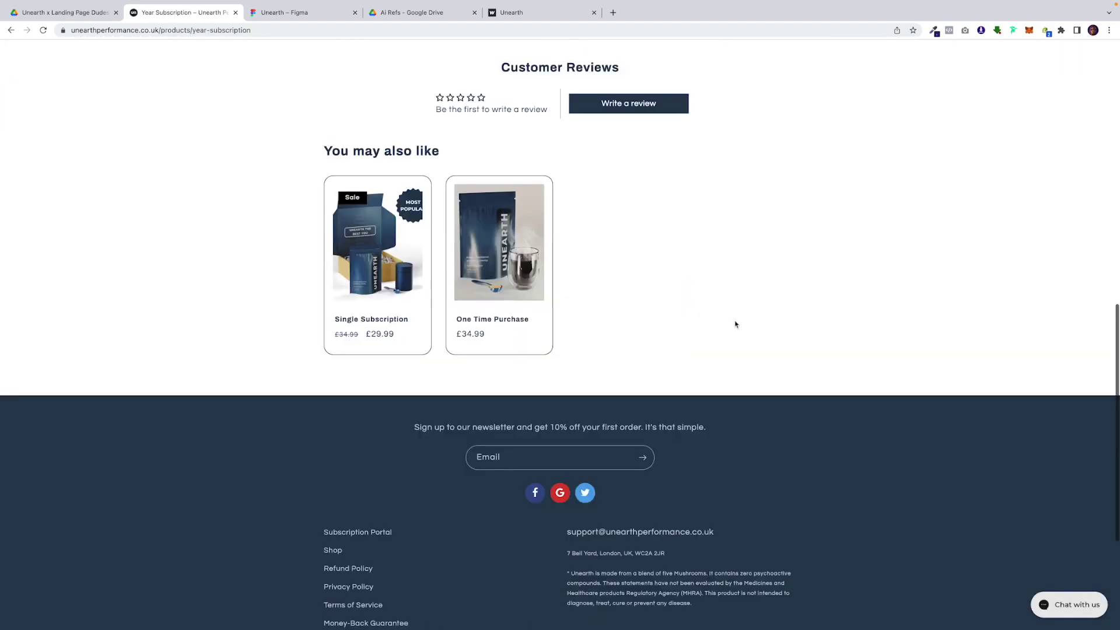
scroll(735, 323, down, 2)
scroll(735, 323, up, 5)
scroll(735, 324, up, 5)
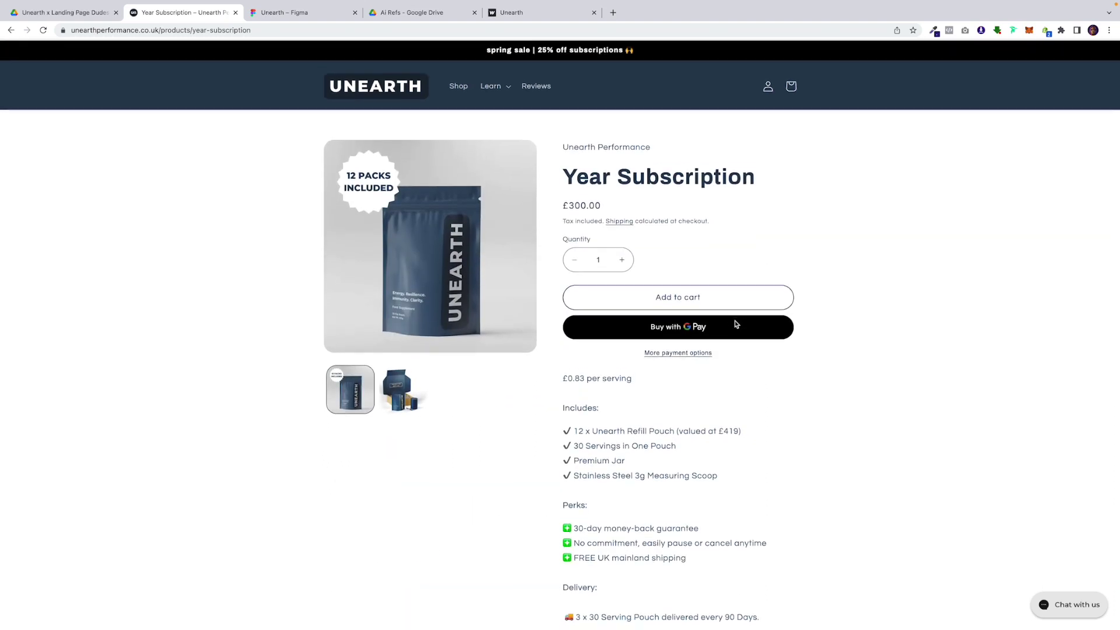
mouse_move(430, 245)
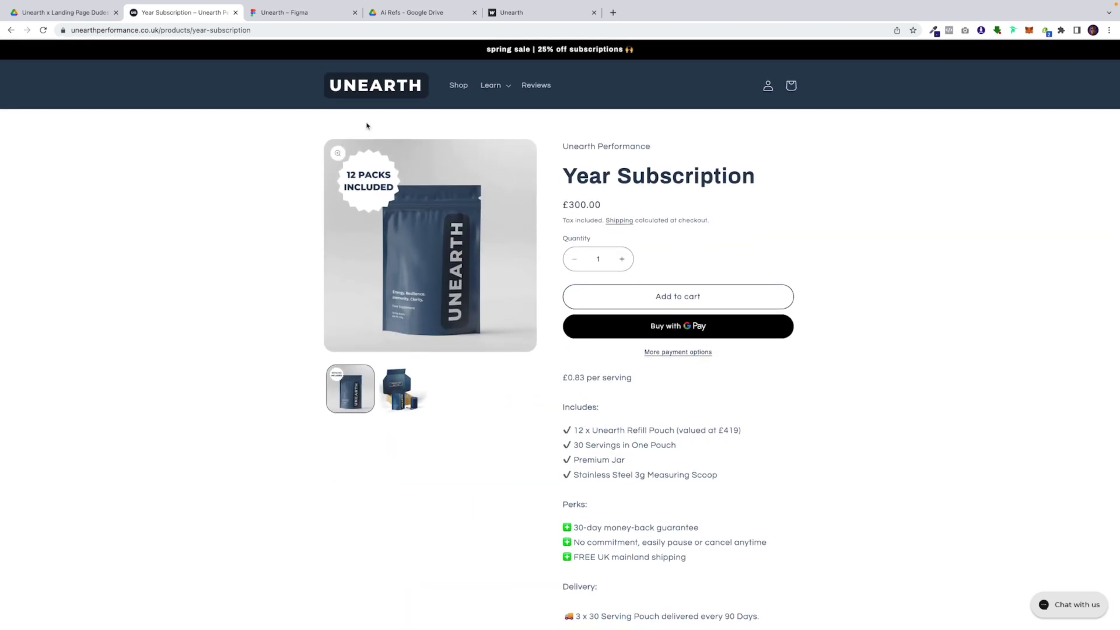
- Reopen RealPouch2.jpg, then open the first AI render in the Ai Refs folder
click(73, 13)
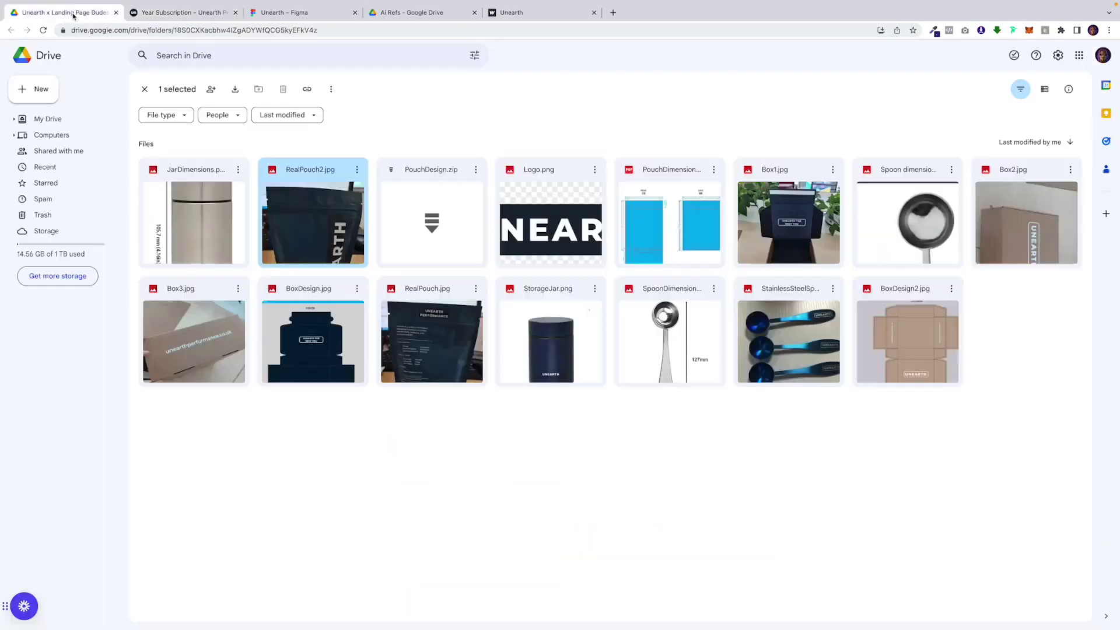
double_click(325, 260)
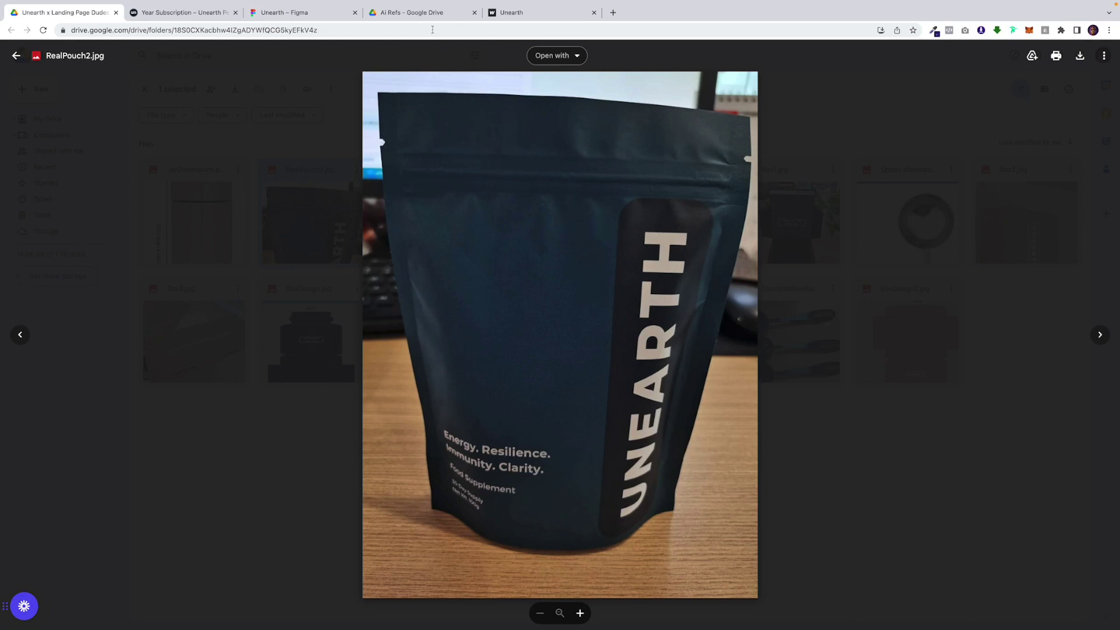
click(412, 12)
double_click(180, 242)
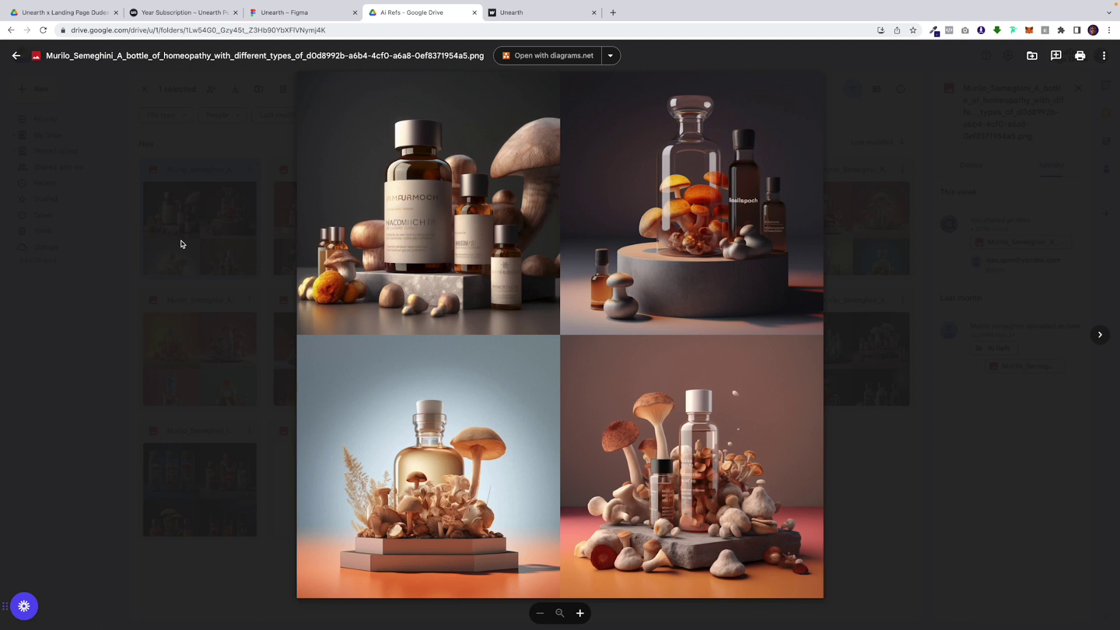
- Step through six more AI renders, close the preview and clear the selection
key(Right)
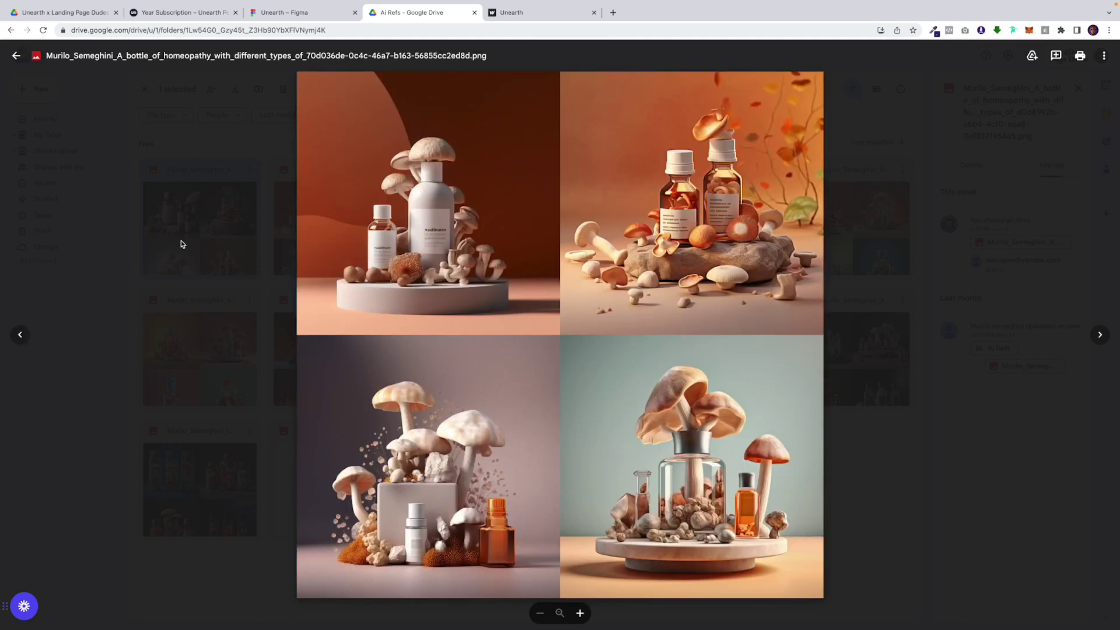
key(Right)
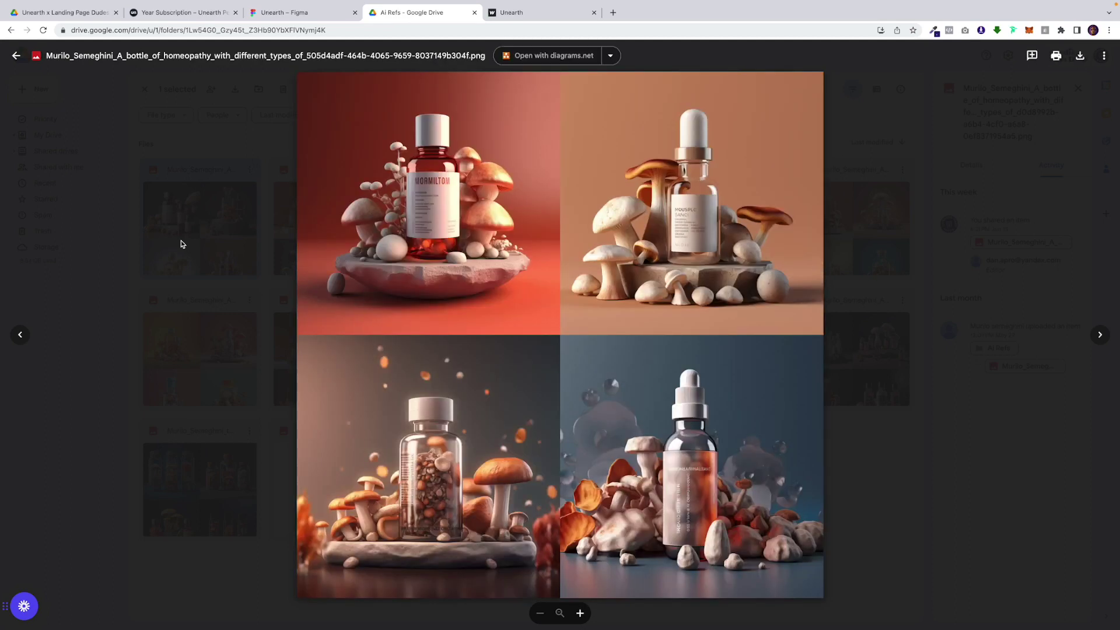
key(Right)
key(Right)
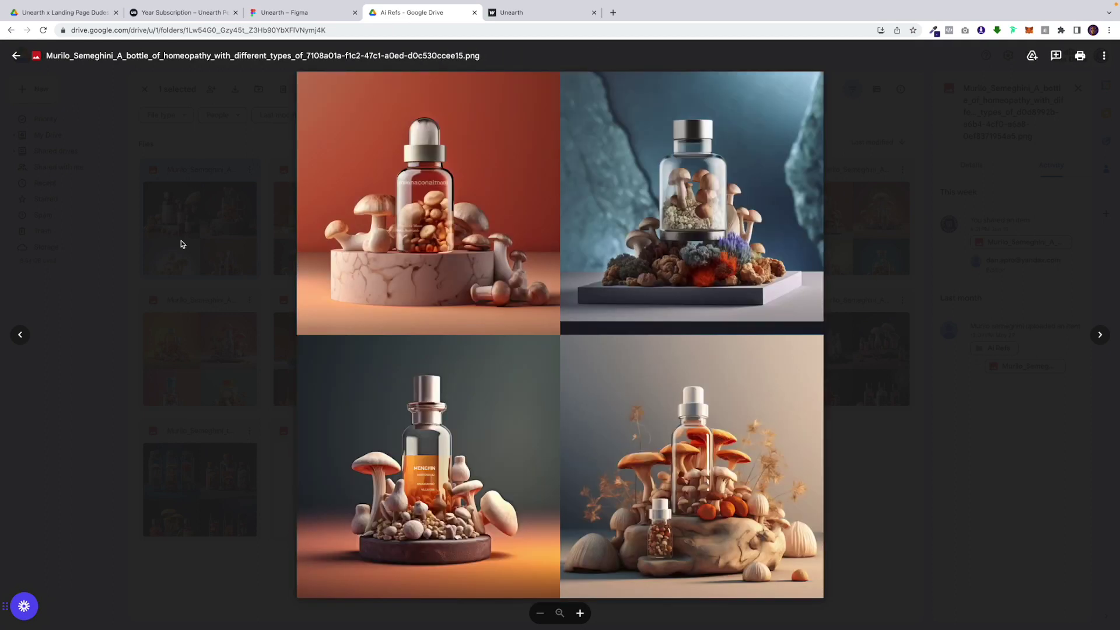
key(Right)
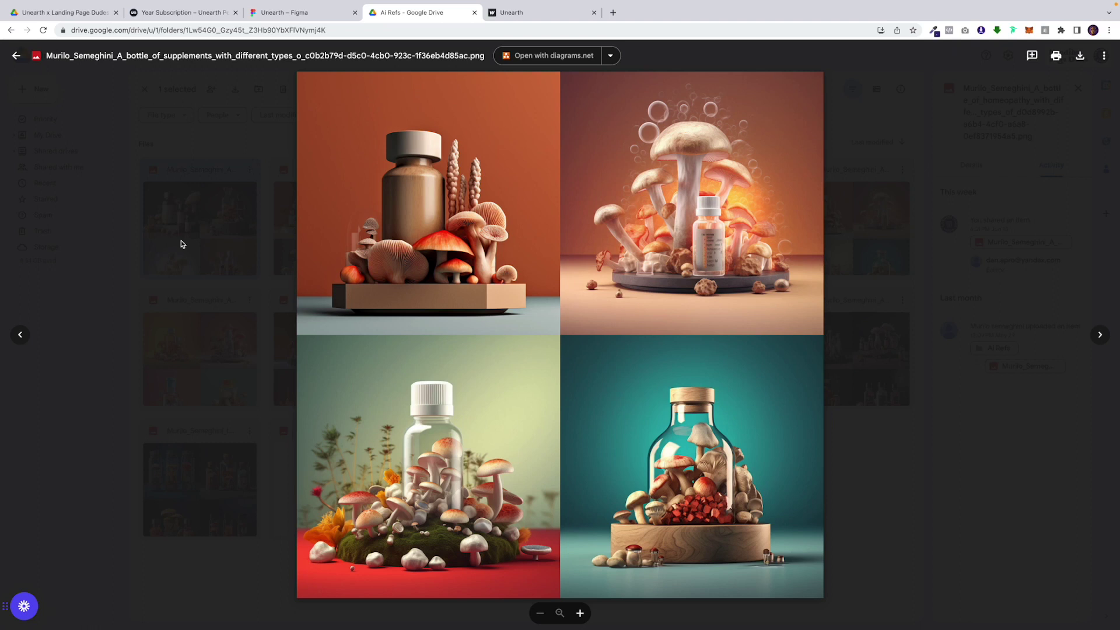
key(Right)
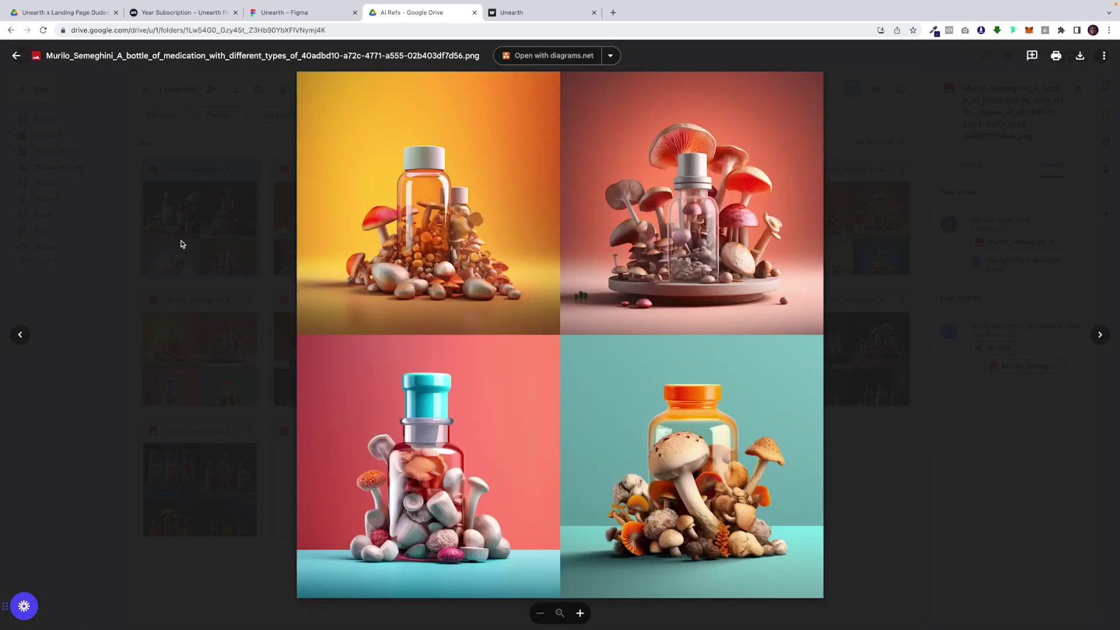
key(Right)
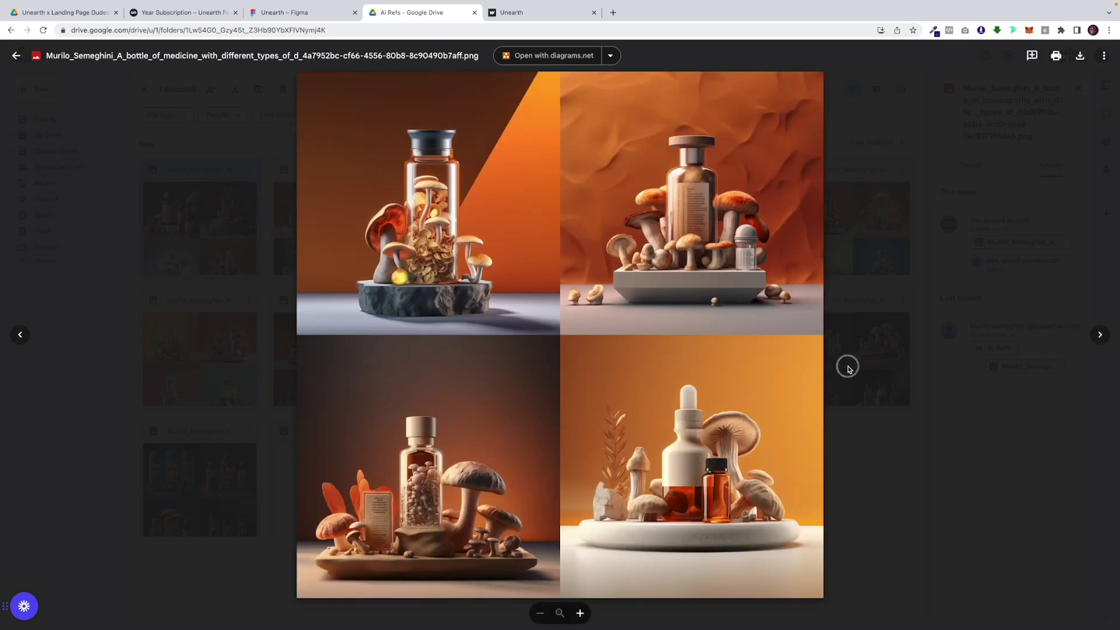
click(847, 369)
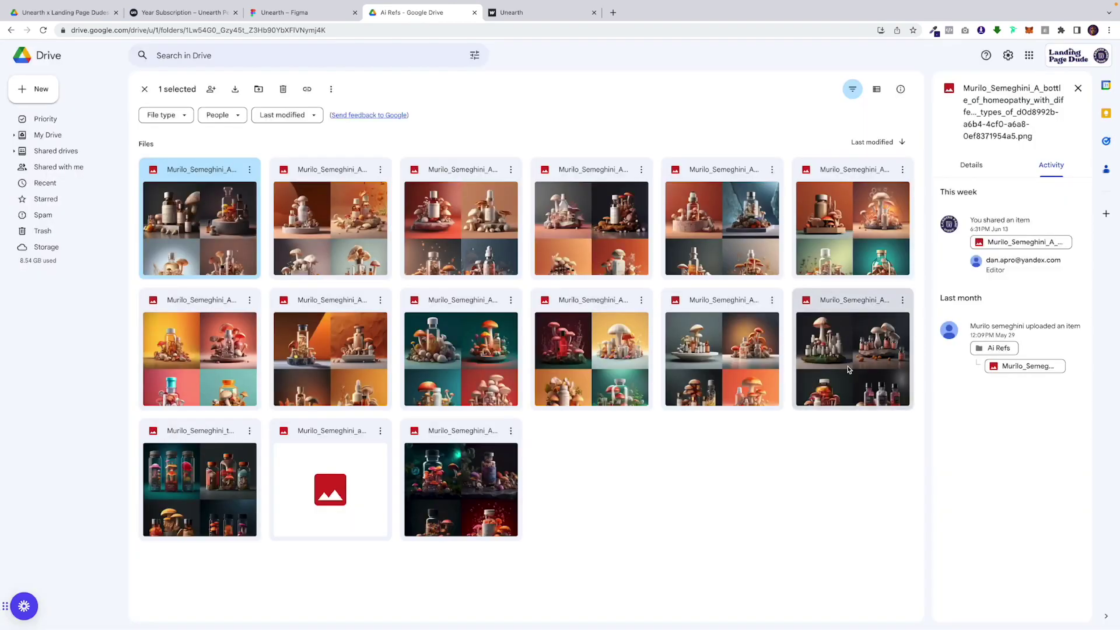
click(144, 88)
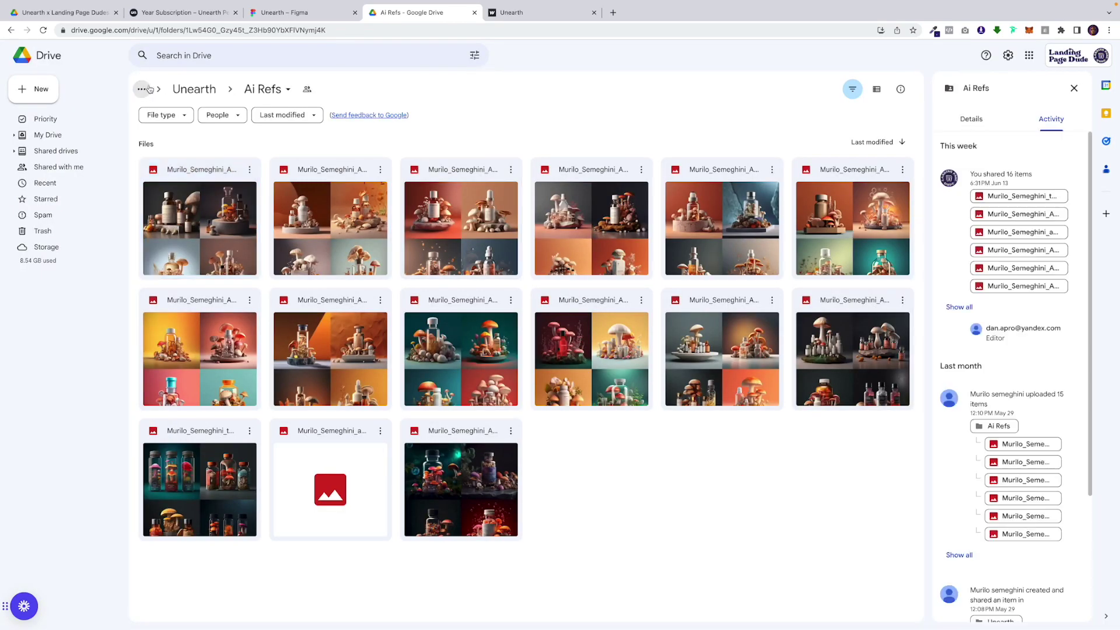
- Open Scene 02.jpg in the Unearth folder, briefly checking the live store's product page and homepage
click(11, 30)
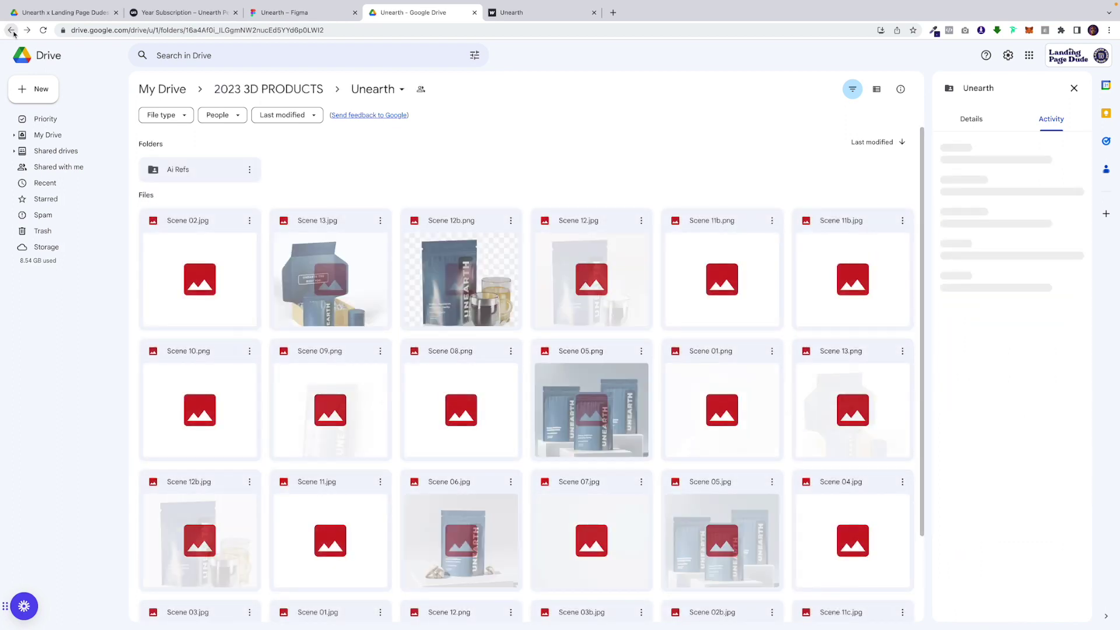
double_click(200, 278)
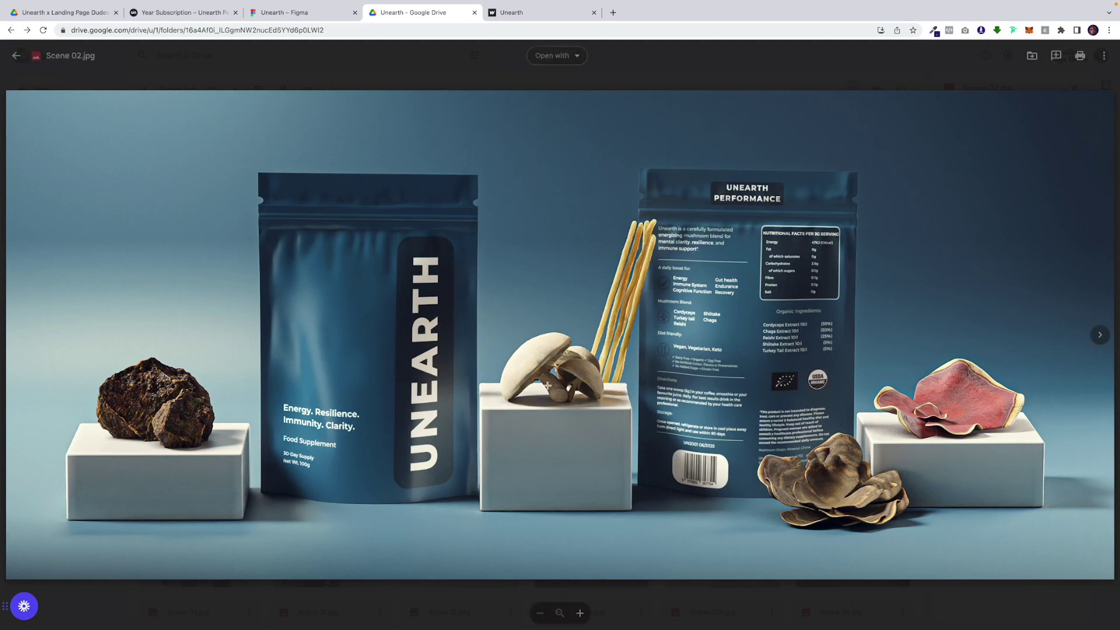
scroll(977, 465, up, 3)
scroll(977, 465, up, 5)
scroll(977, 465, down, 5)
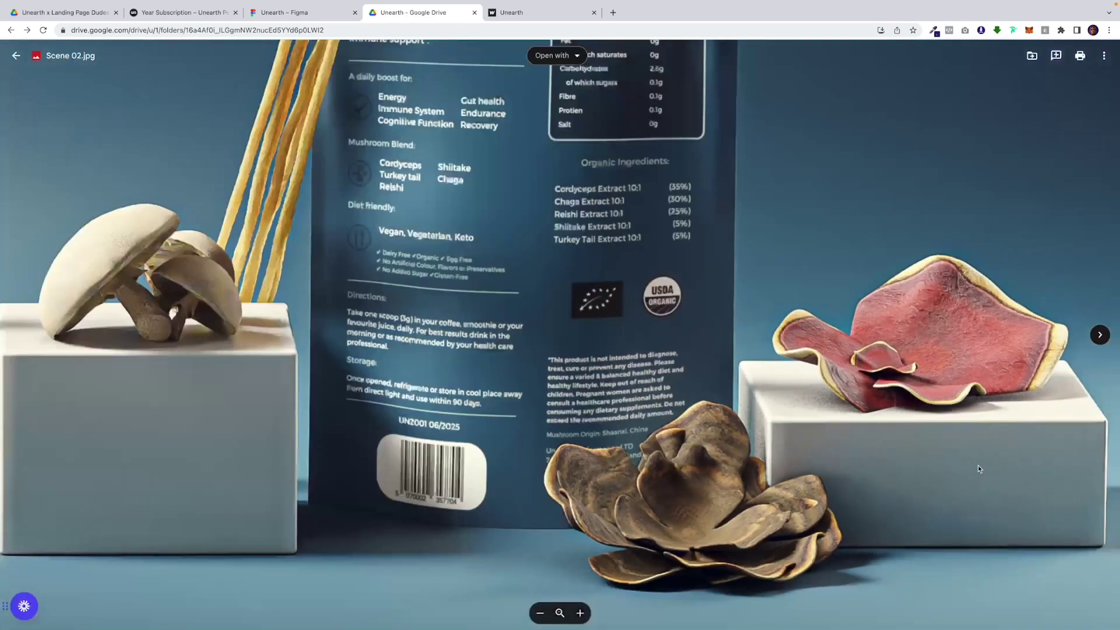
scroll(977, 464, down, 3)
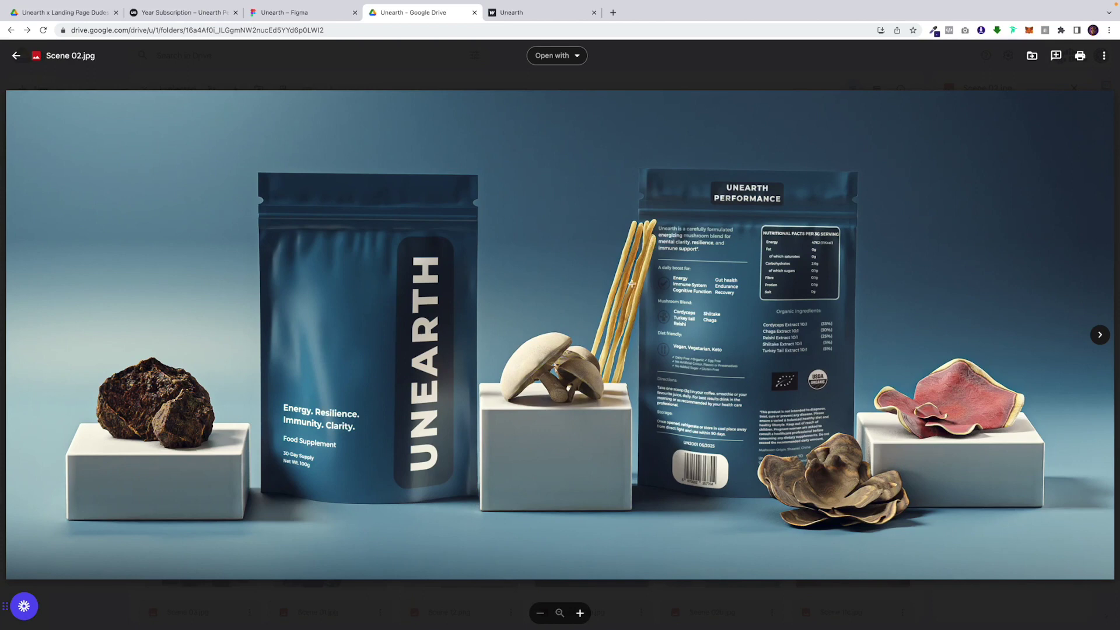
mouse_move(518, 4)
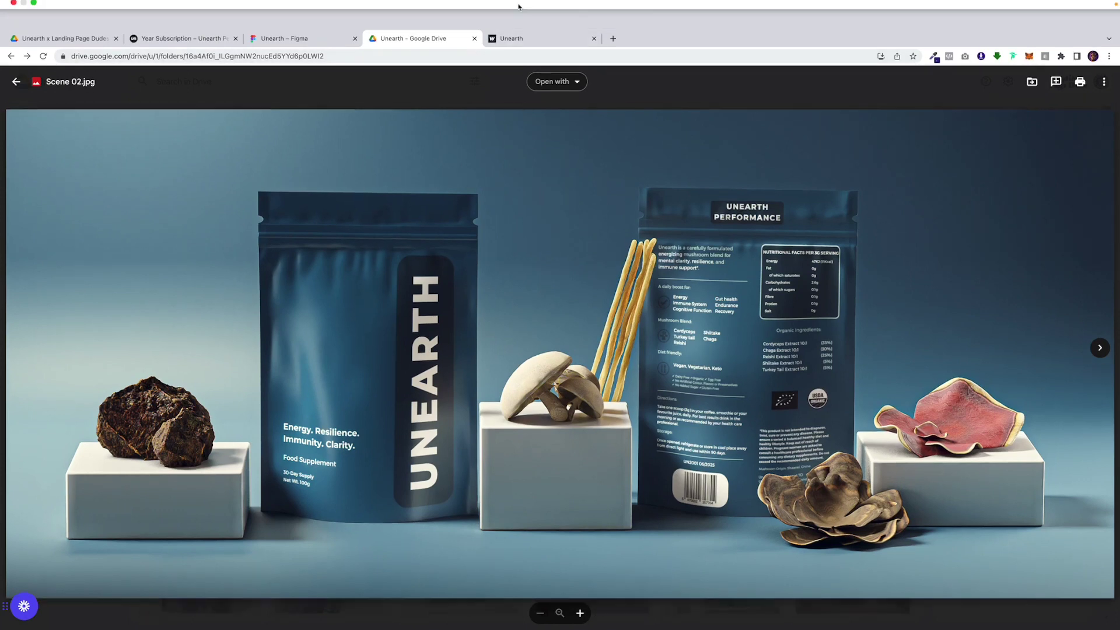
click(182, 39)
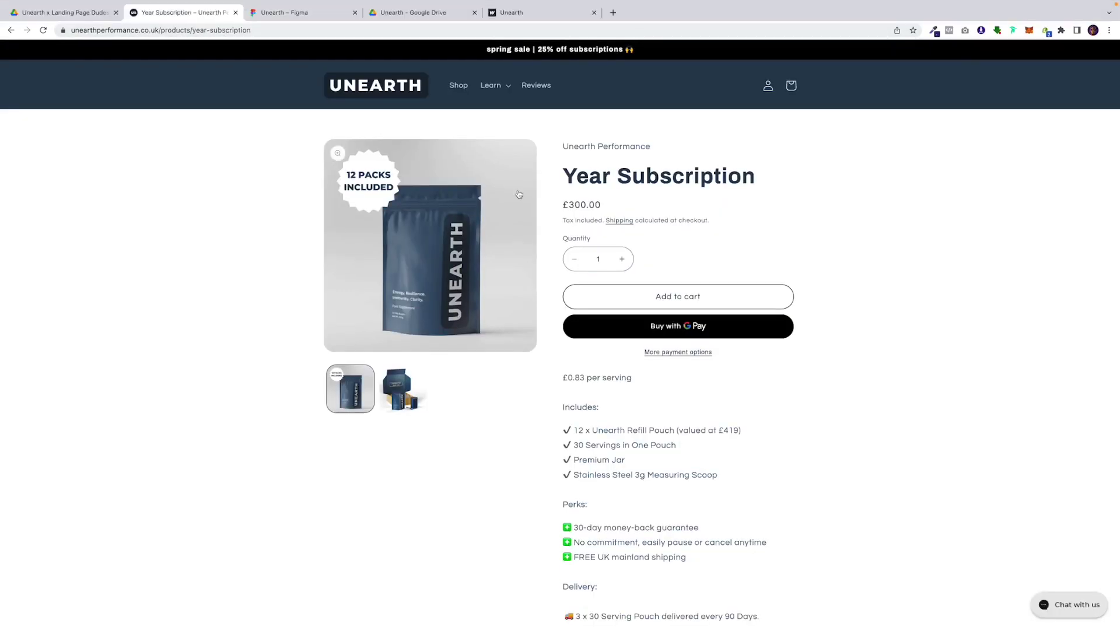
click(411, 97)
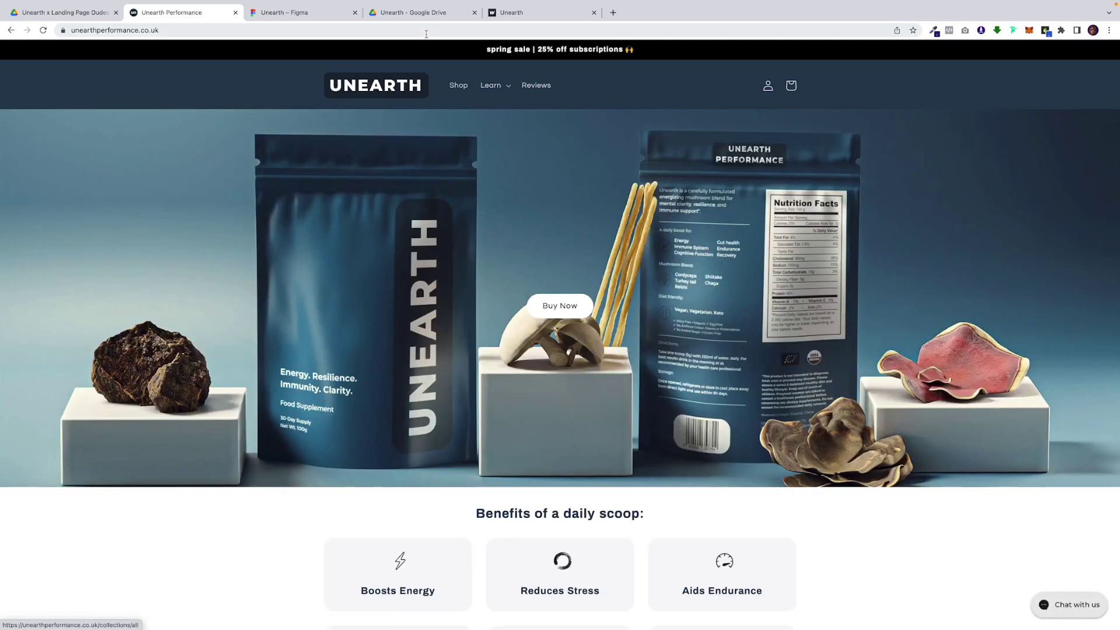
click(418, 15)
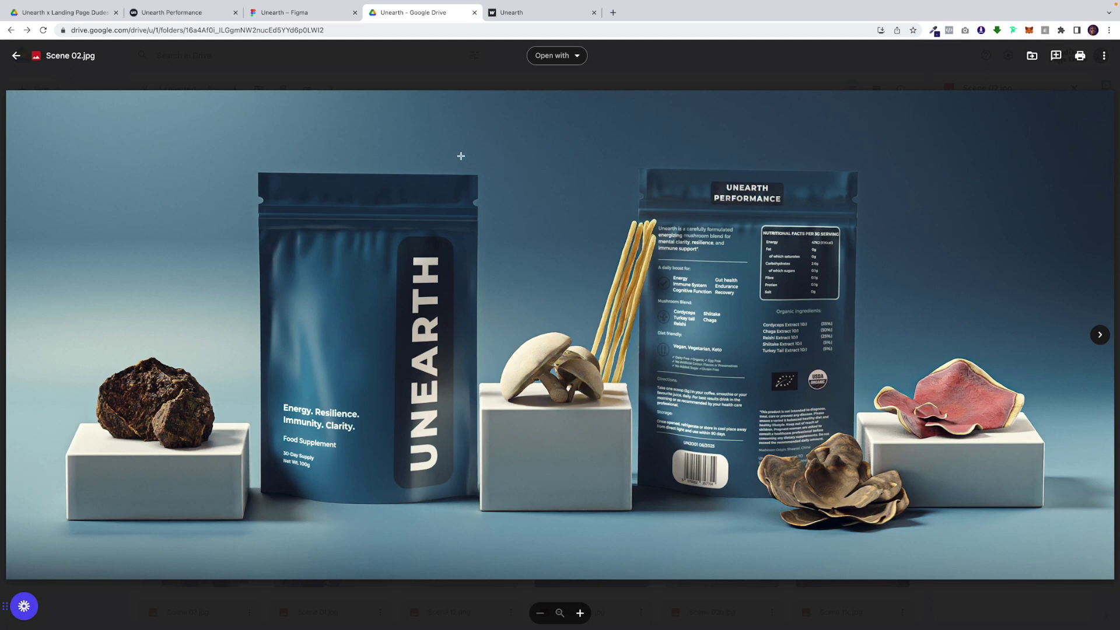
- Preview the Scene 13.jpg, Scene 11b.png and Scene 04.jpg renders
key(Right)
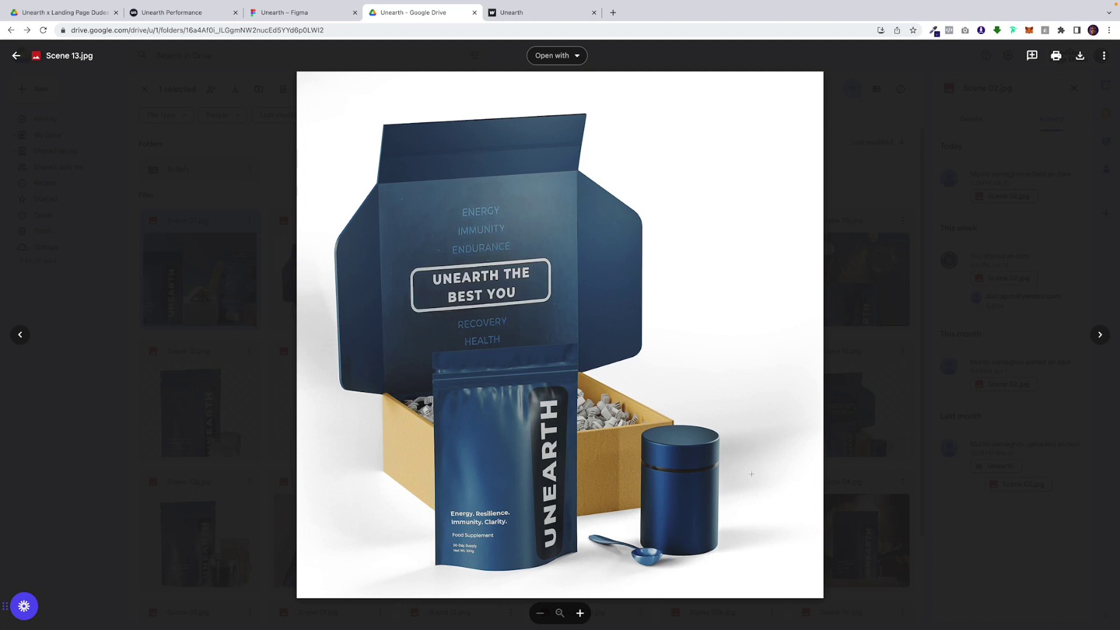
scroll(442, 265, up, 5)
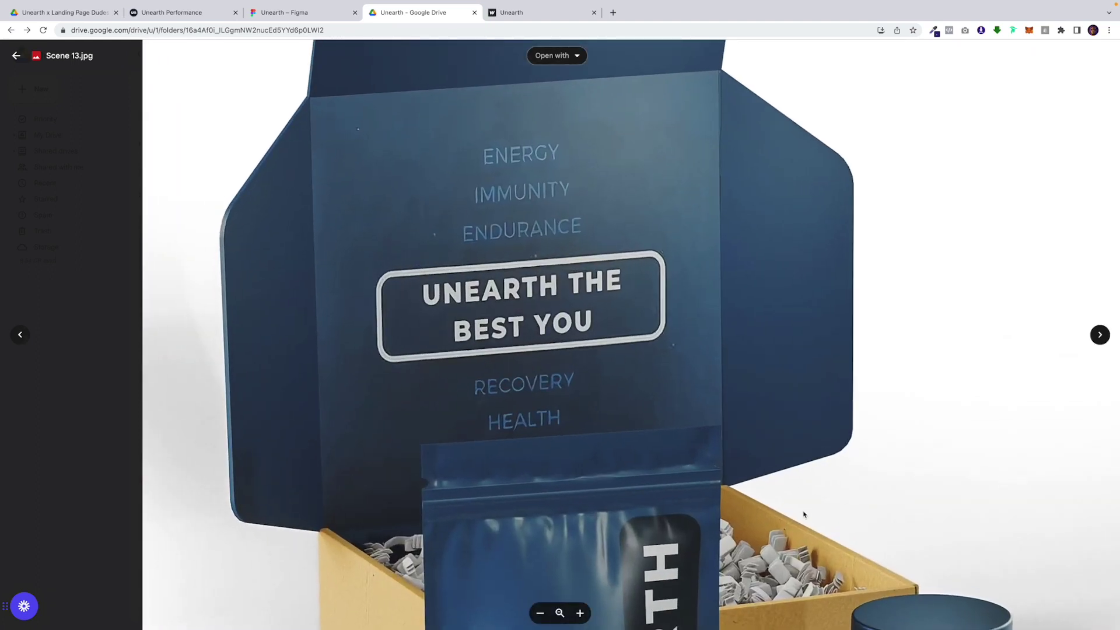
key(Escape)
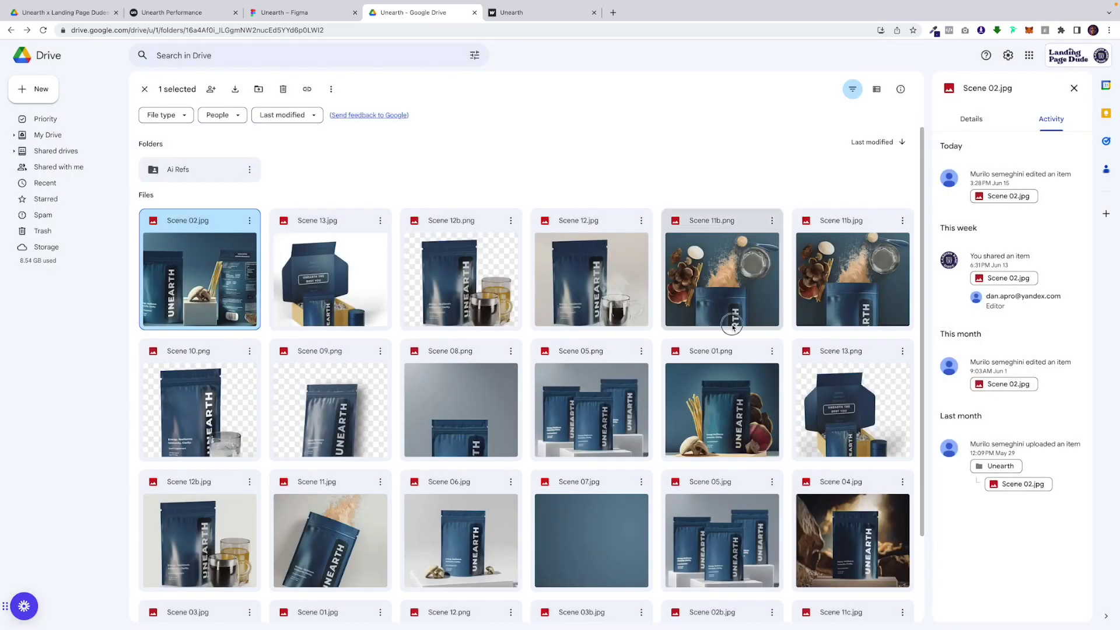
double_click(733, 327)
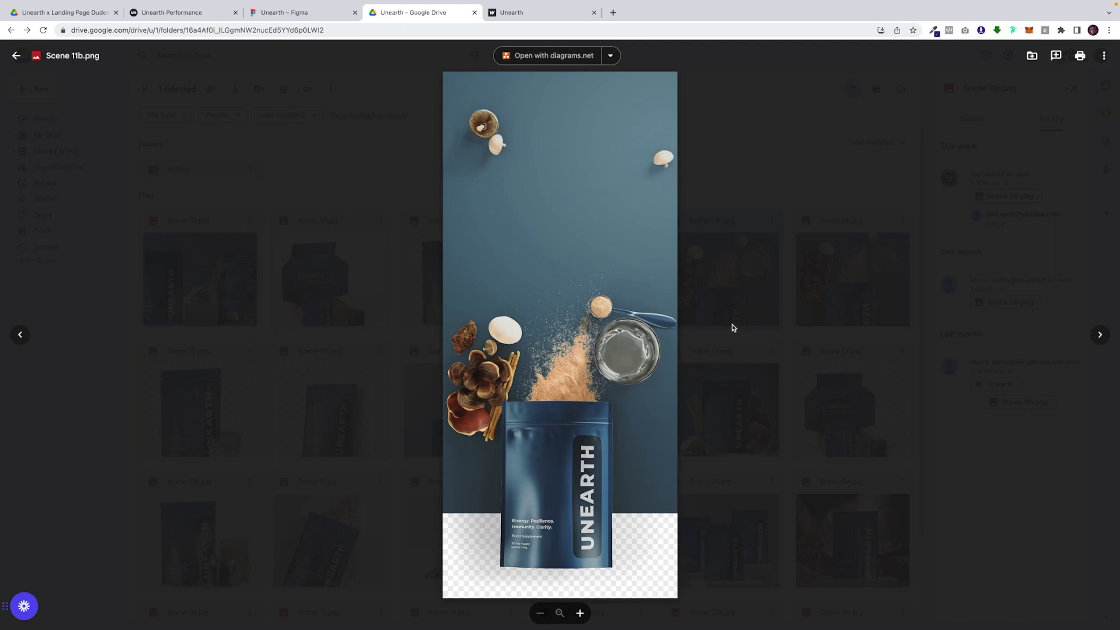
click(732, 327)
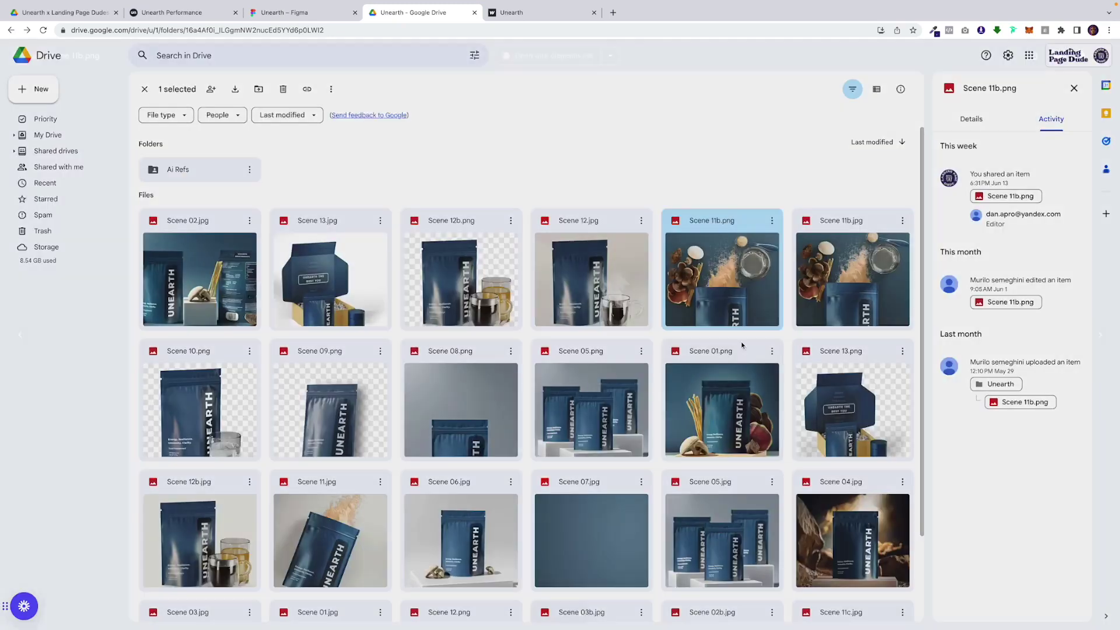
double_click(842, 528)
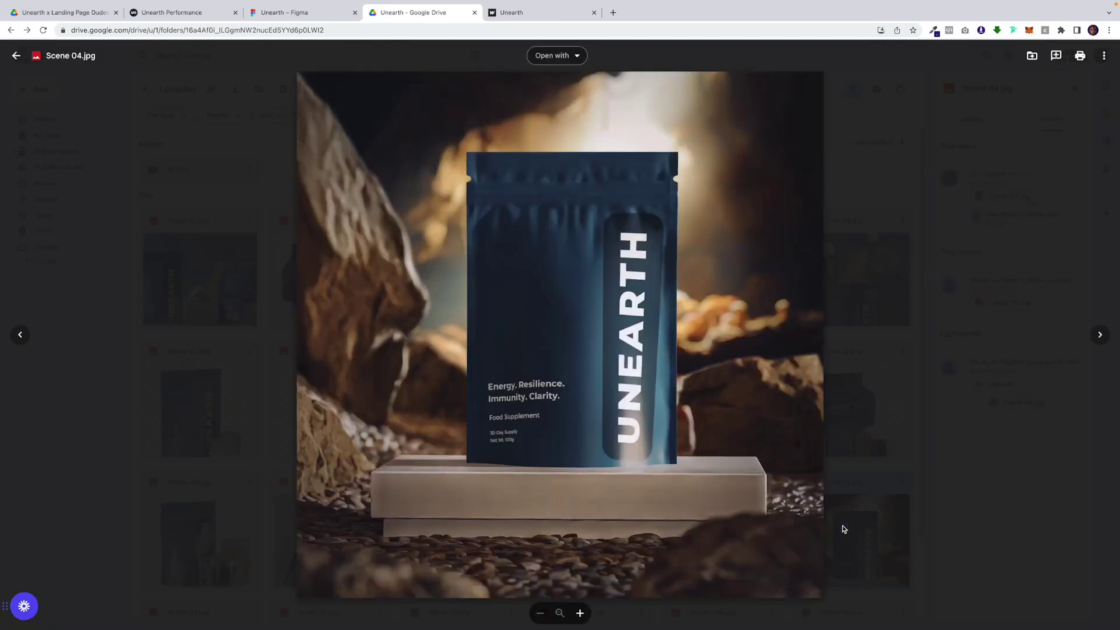
key(Escape)
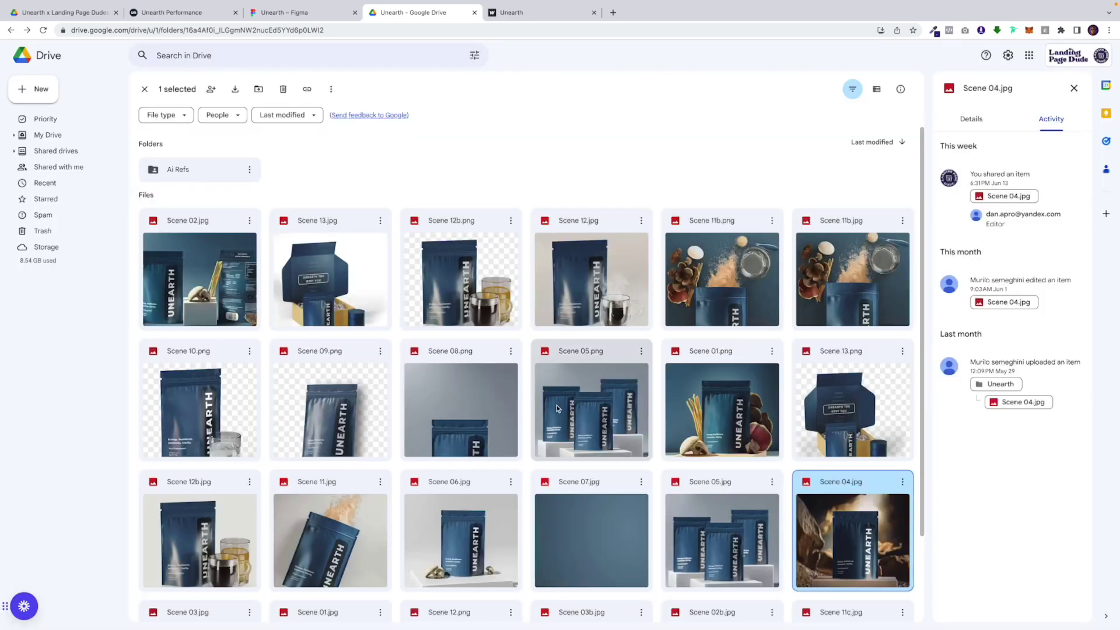
click(293, 13)
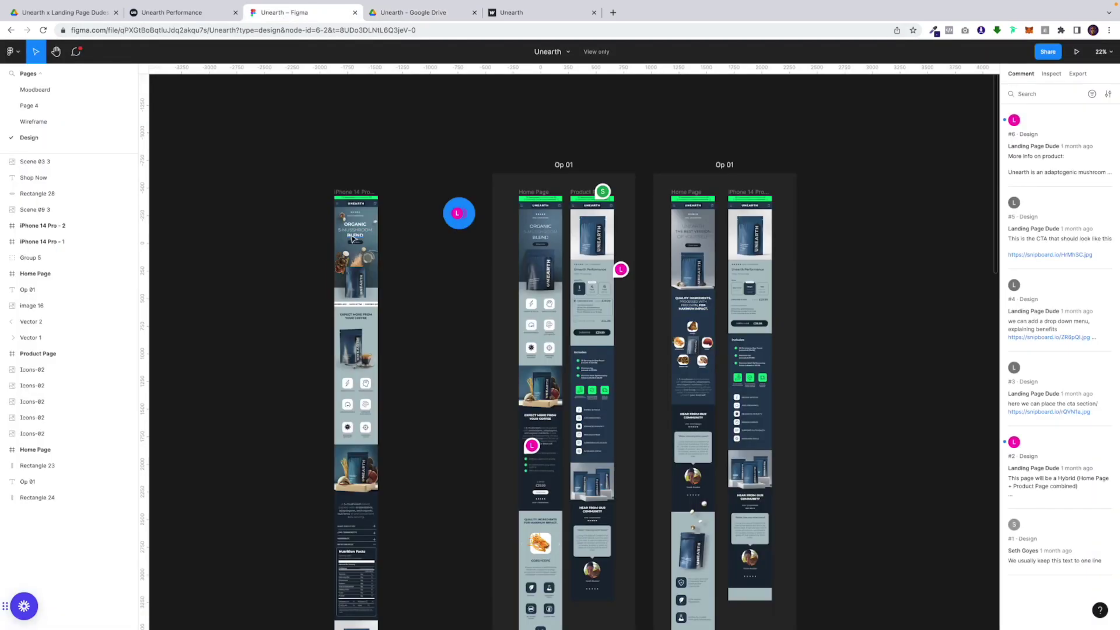
scroll(353, 238, up, 5)
scroll(352, 239, up, 2)
scroll(352, 238, up, 2)
scroll(352, 238, up, 2)
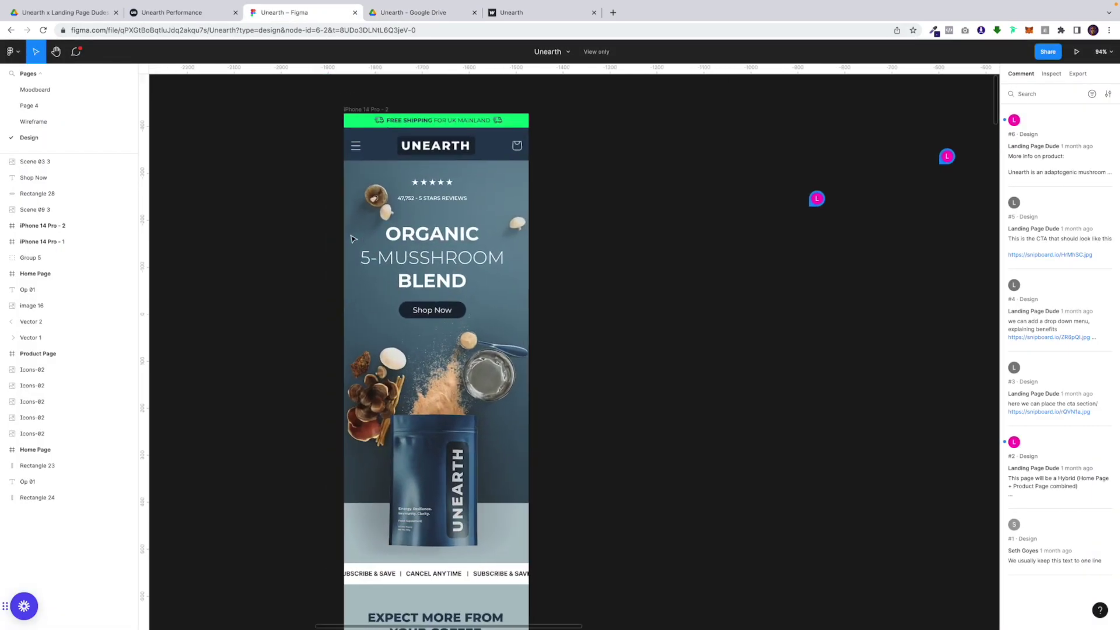
- Inspect the 5-MUSSHROOM headline's text styles in the iPhone 14 Pro - 2 mockup
click(422, 262)
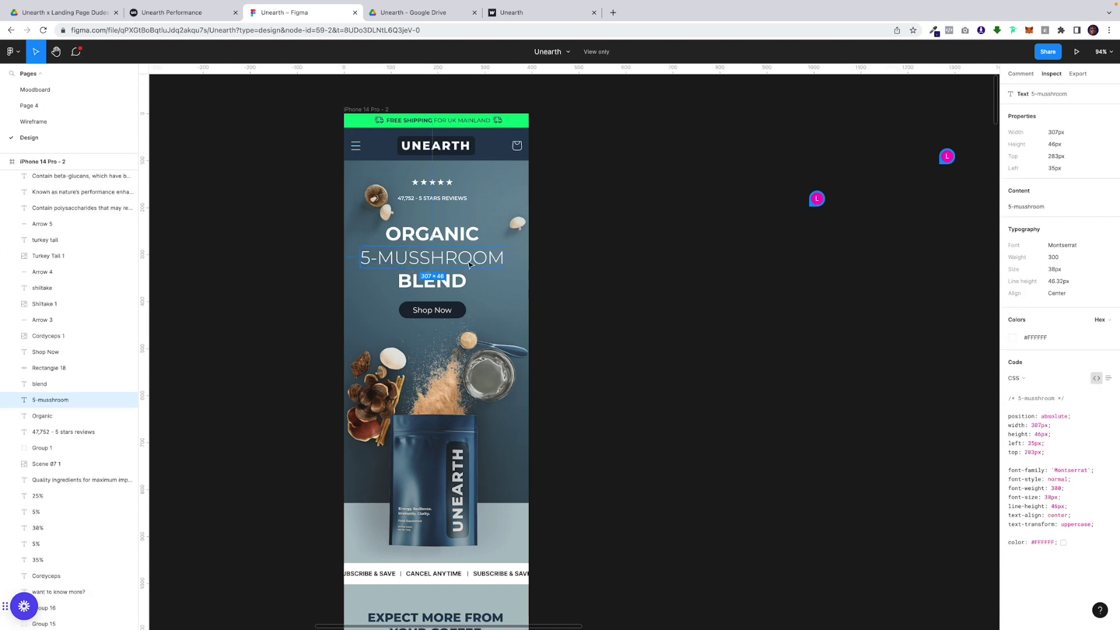
click(647, 302)
scroll(650, 302, down, 1)
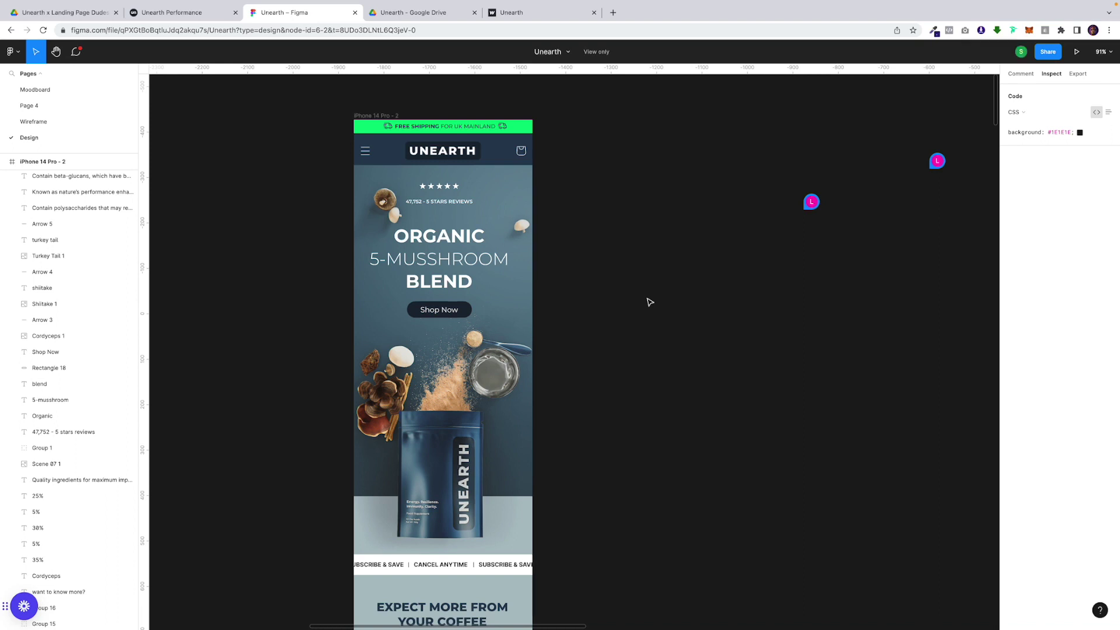
scroll(525, 290, down, 2)
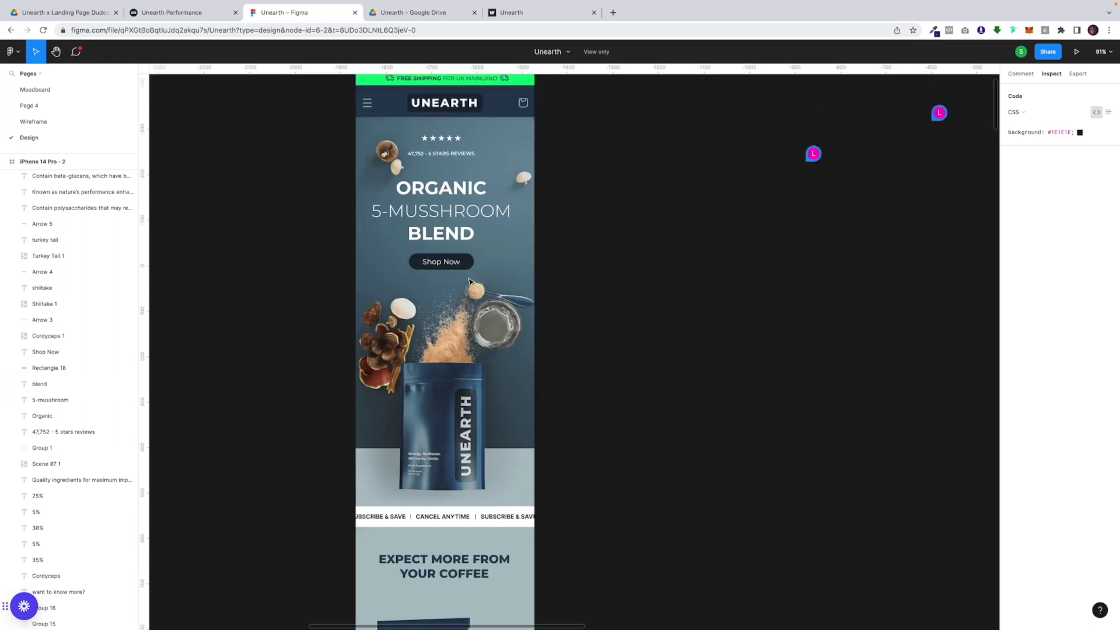
scroll(474, 298, down, 3)
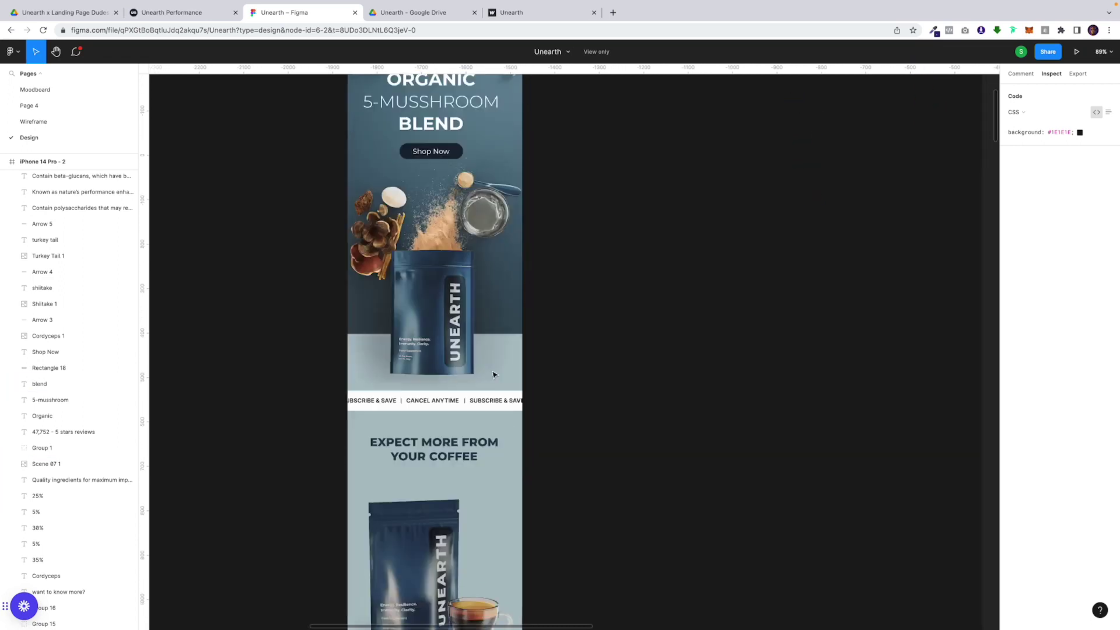
scroll(494, 375, down, 5)
scroll(493, 374, down, 2)
scroll(493, 374, down, 2)
scroll(493, 375, down, 3)
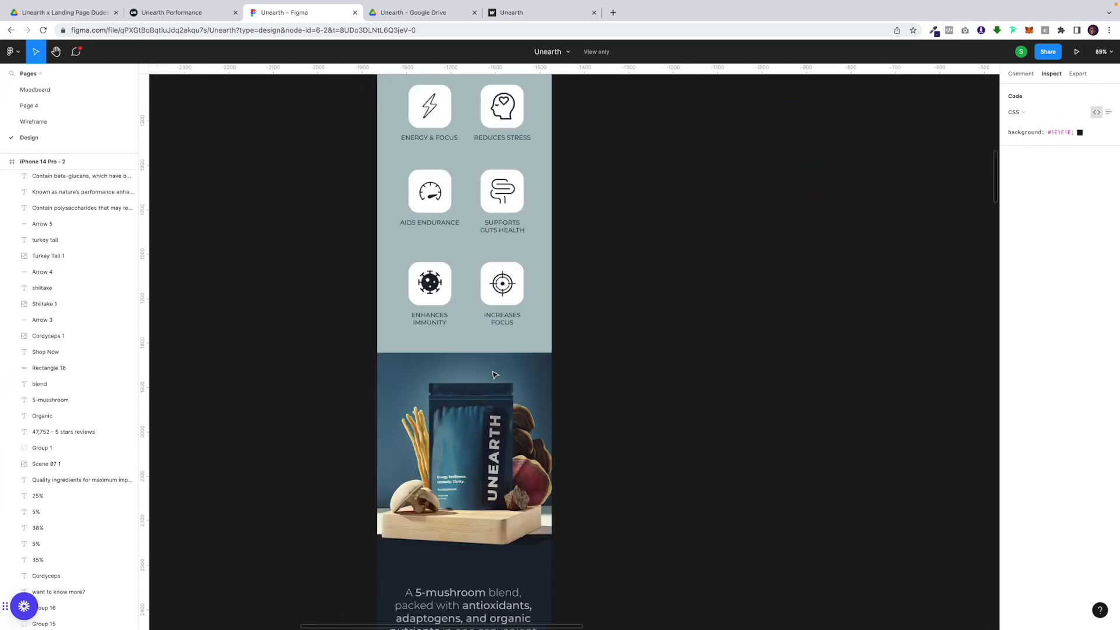
scroll(494, 375, down, 1)
scroll(494, 375, down, 4)
scroll(494, 374, down, 2)
scroll(494, 375, down, 1)
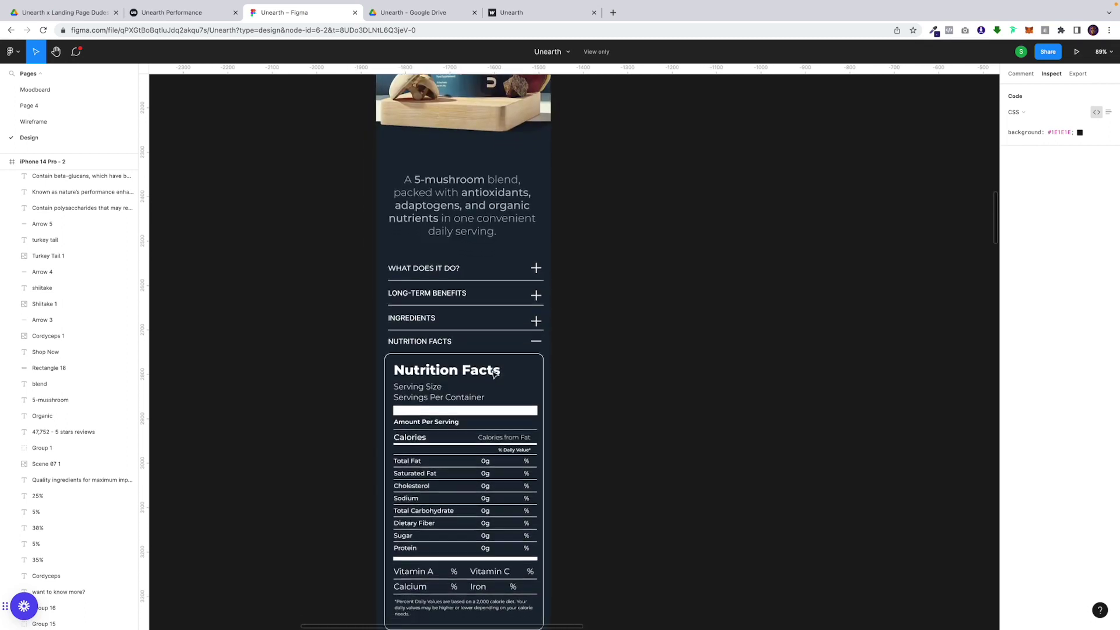
scroll(494, 374, down, 2)
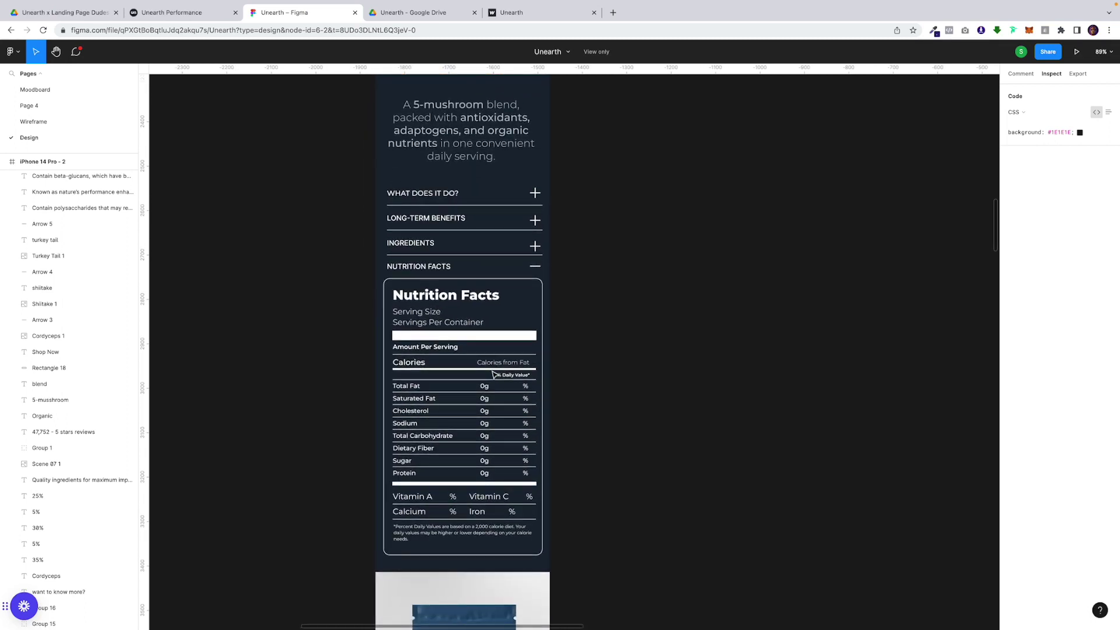
scroll(494, 375, down, 2)
scroll(494, 375, down, 4)
scroll(493, 375, down, 4)
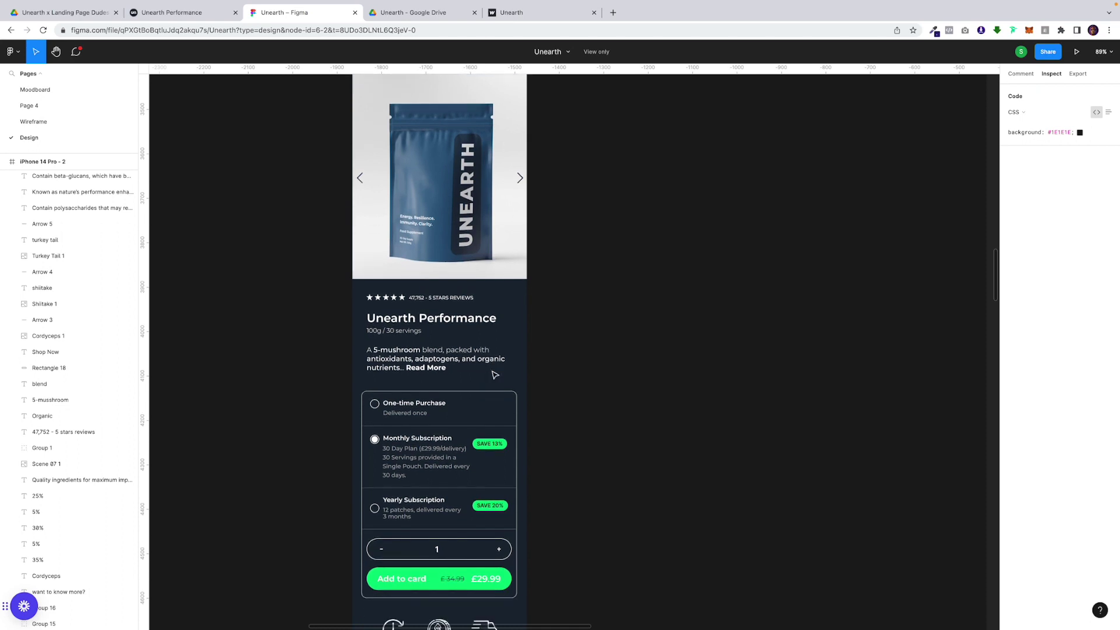
scroll(493, 375, down, 1)
scroll(472, 354, down, 1)
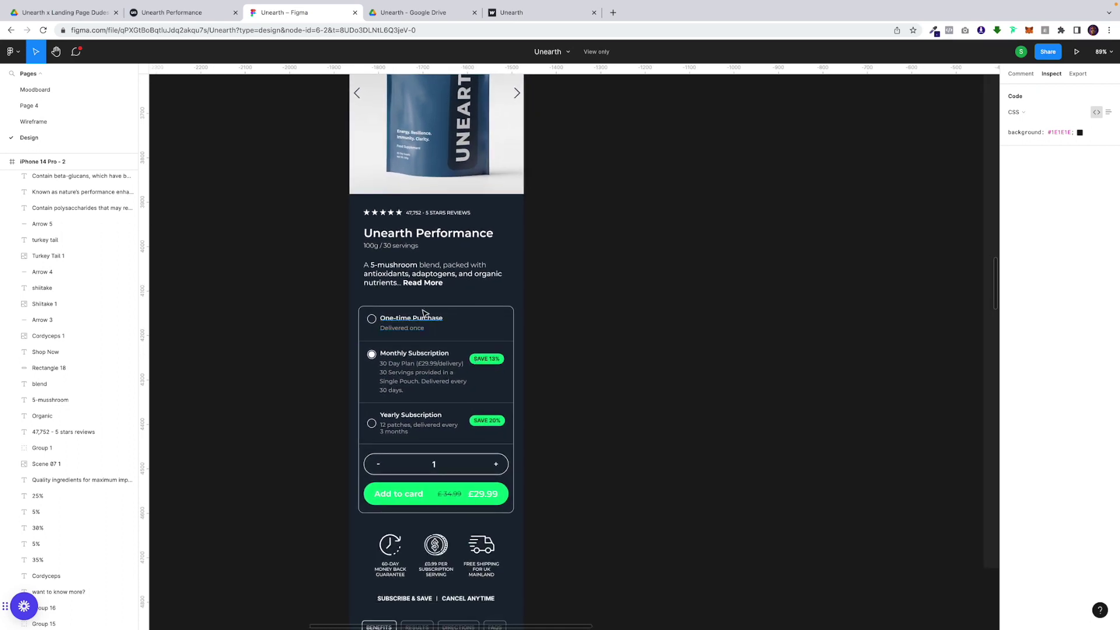
click(192, 17)
scroll(482, 220, down, 8)
scroll(342, 366, down, 1)
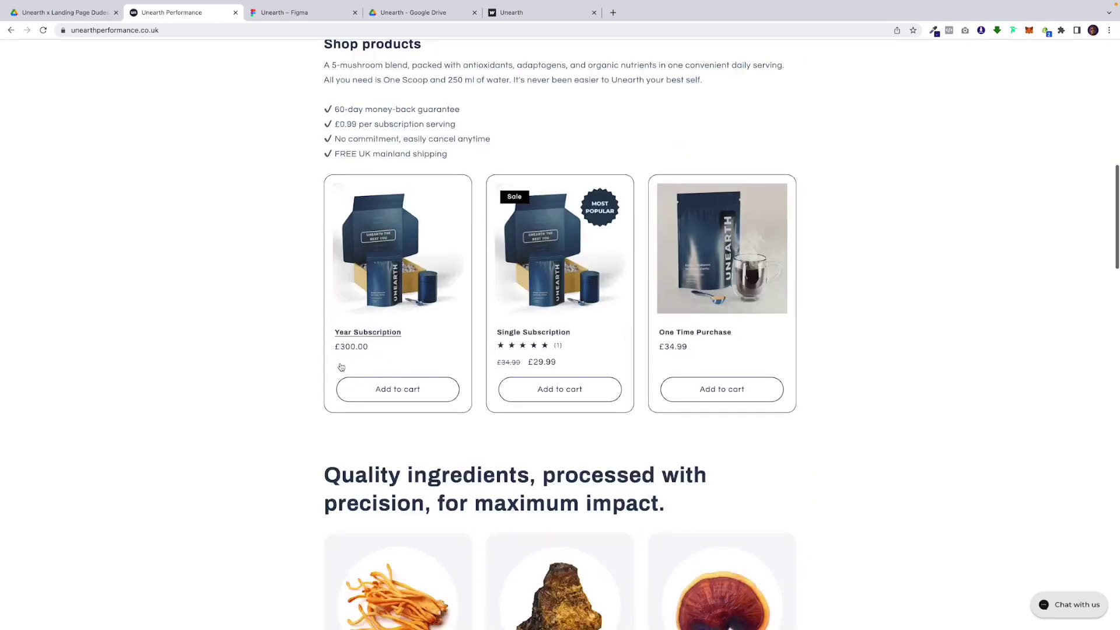
- Briefly open the store's Year Subscription page, then return to the homepage product list
drag(821, 292, 219, 304)
click(405, 299)
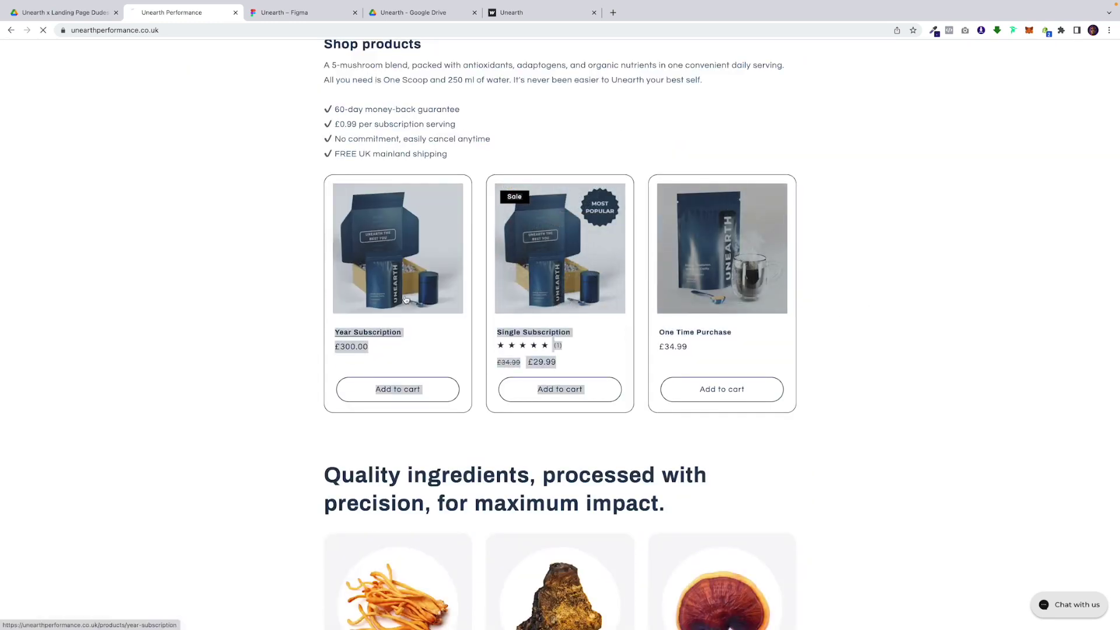
scroll(625, 439, down, 1)
scroll(625, 440, down, 2)
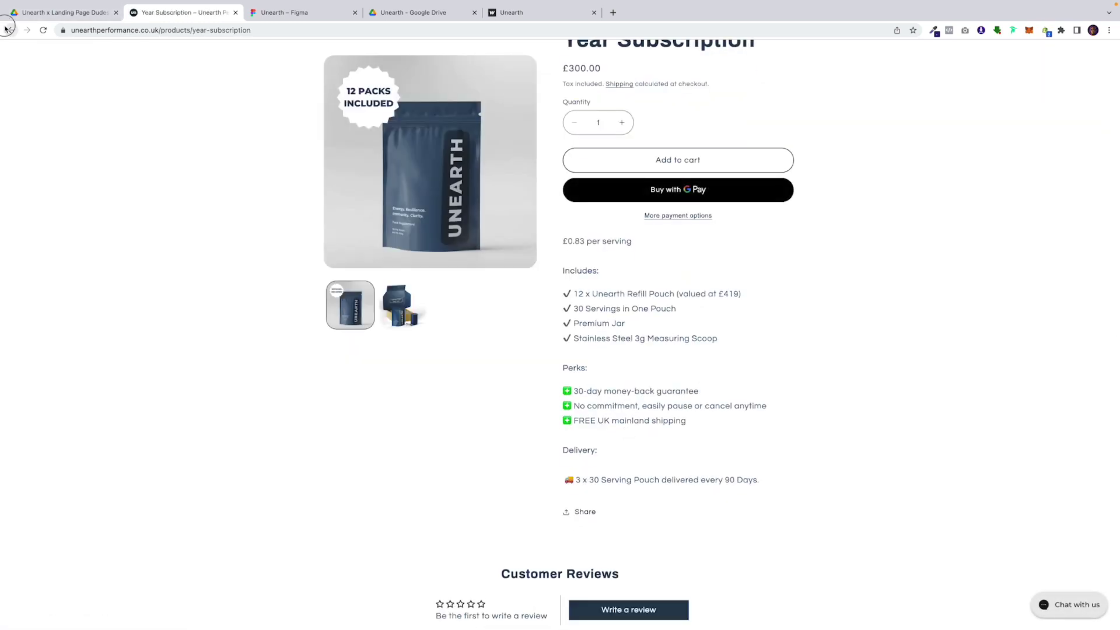
click(11, 30)
scroll(612, 324, up, 1)
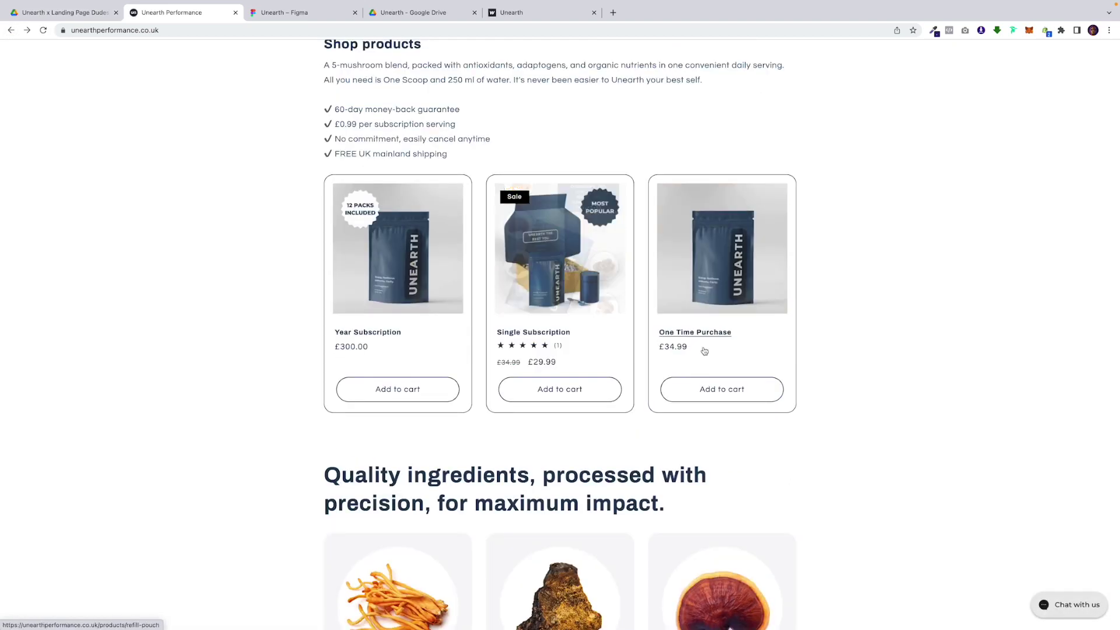
mouse_move(207, 2)
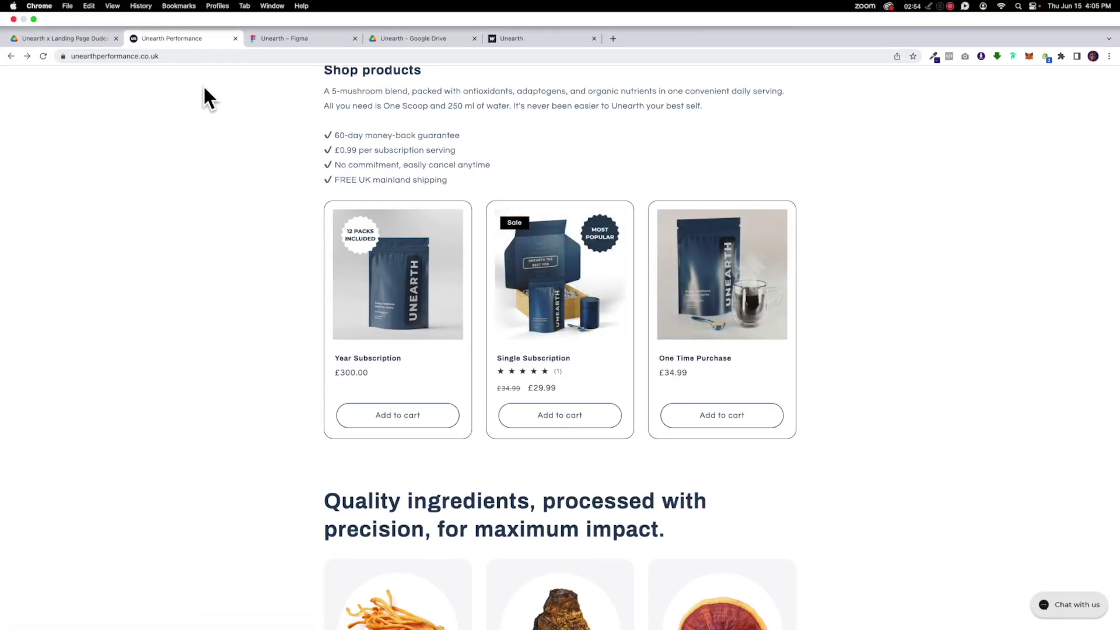
click(313, 35)
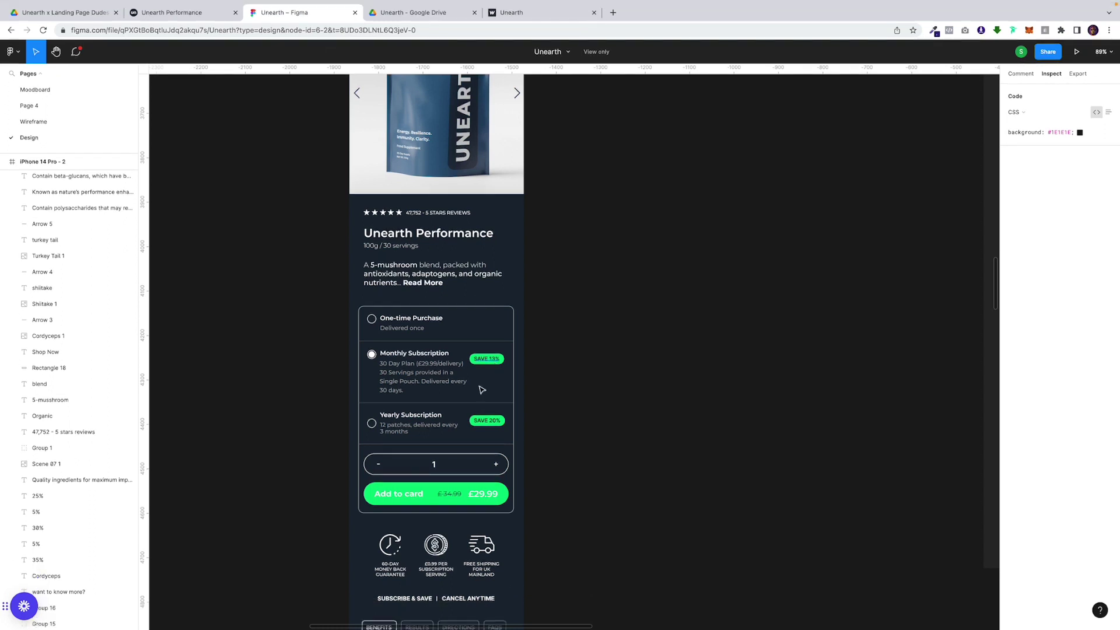
scroll(480, 390, down, 2)
scroll(471, 406, down, 2)
scroll(471, 406, down, 1)
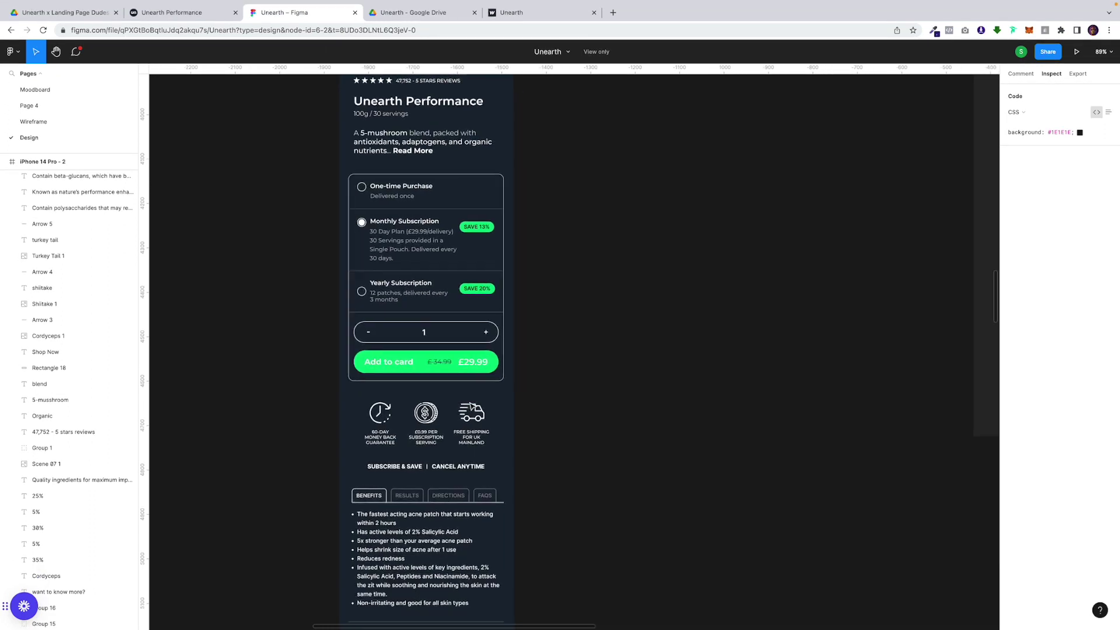
scroll(471, 406, down, 2)
scroll(471, 406, down, 2)
scroll(472, 405, down, 1)
scroll(472, 405, down, 2)
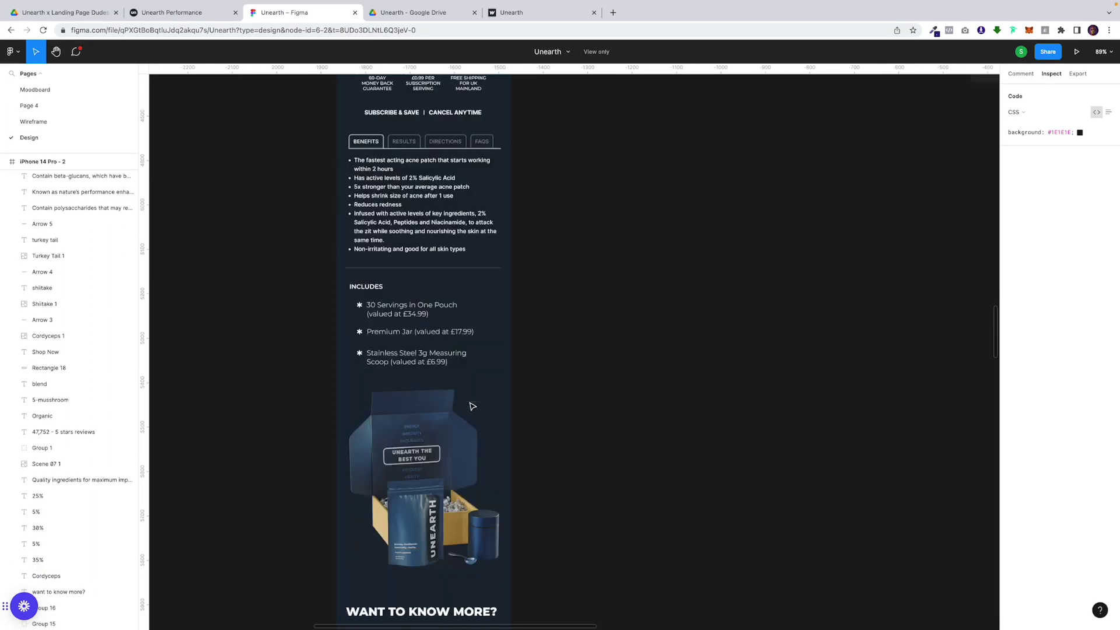
scroll(471, 406, down, 2)
scroll(471, 406, down, 5)
scroll(471, 405, down, 4)
scroll(470, 406, down, 5)
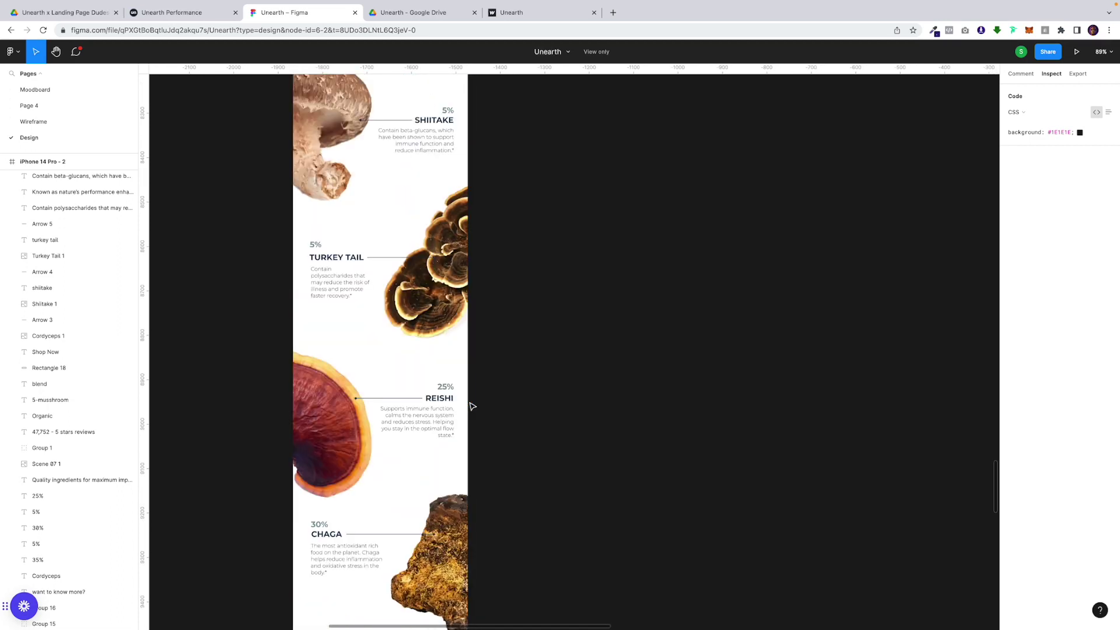
scroll(471, 406, down, 5)
scroll(471, 406, down, 4)
scroll(471, 406, down, 3)
scroll(471, 406, down, 3)
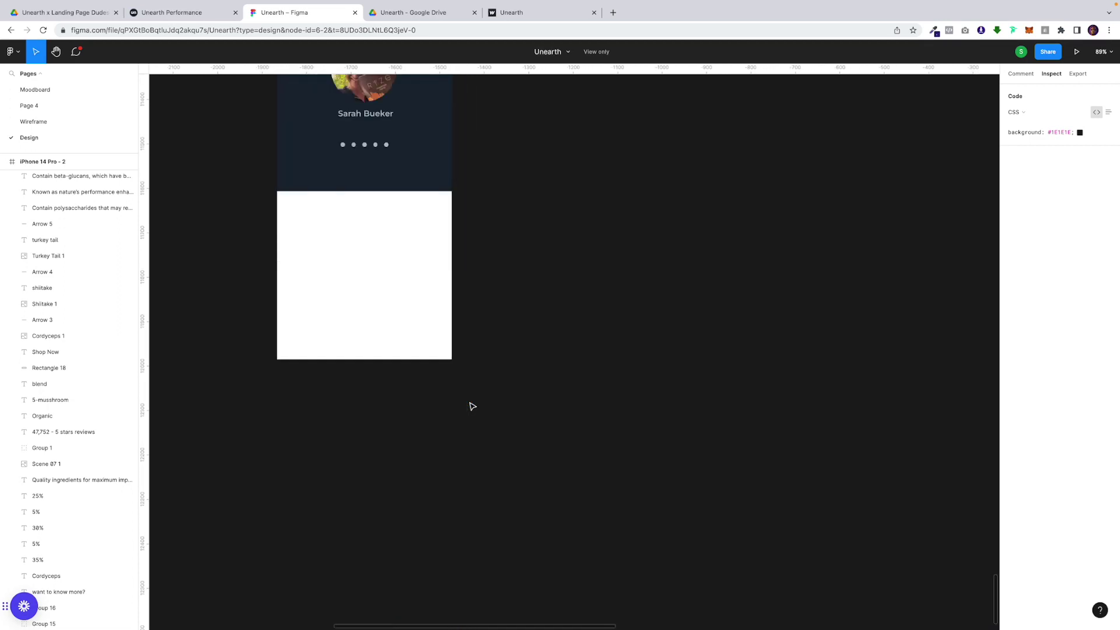
scroll(472, 406, up, 5)
scroll(471, 406, up, 5)
- Leave the fully scrolled Figma mobile design for the developed Webflow page
click(517, 13)
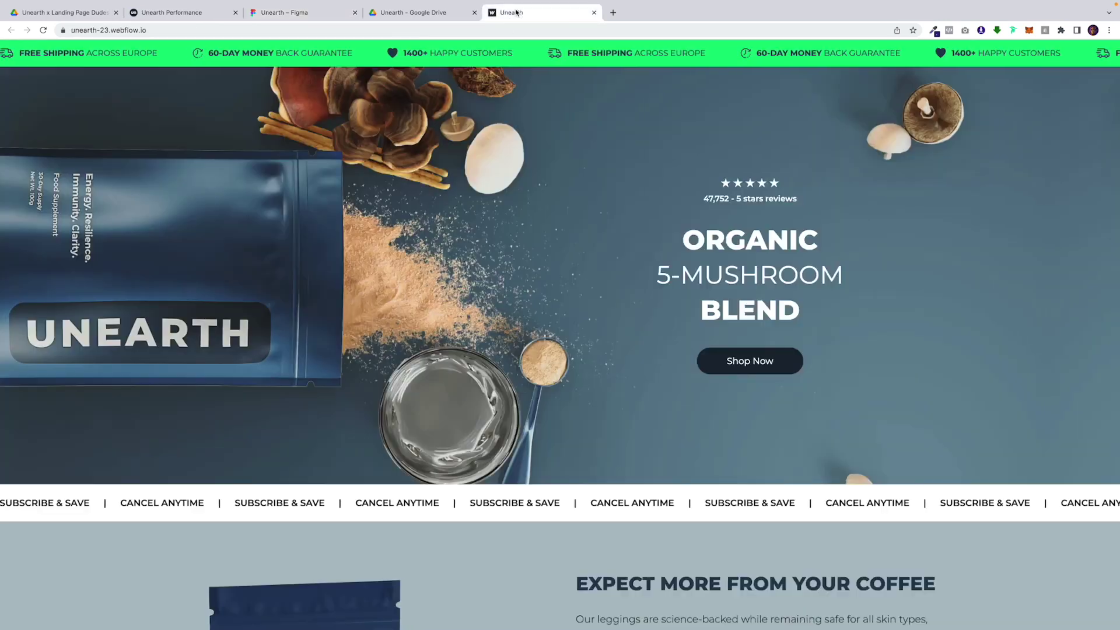
- Inspect the Webflow page to show it in the iPhone XR device view
right_click(534, 282)
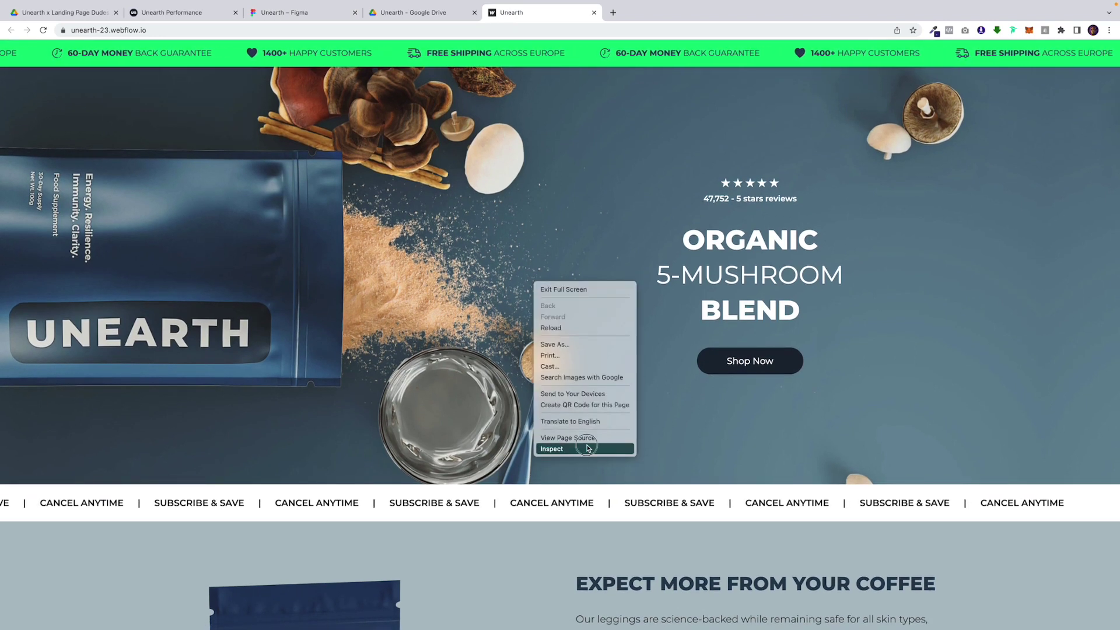
click(578, 449)
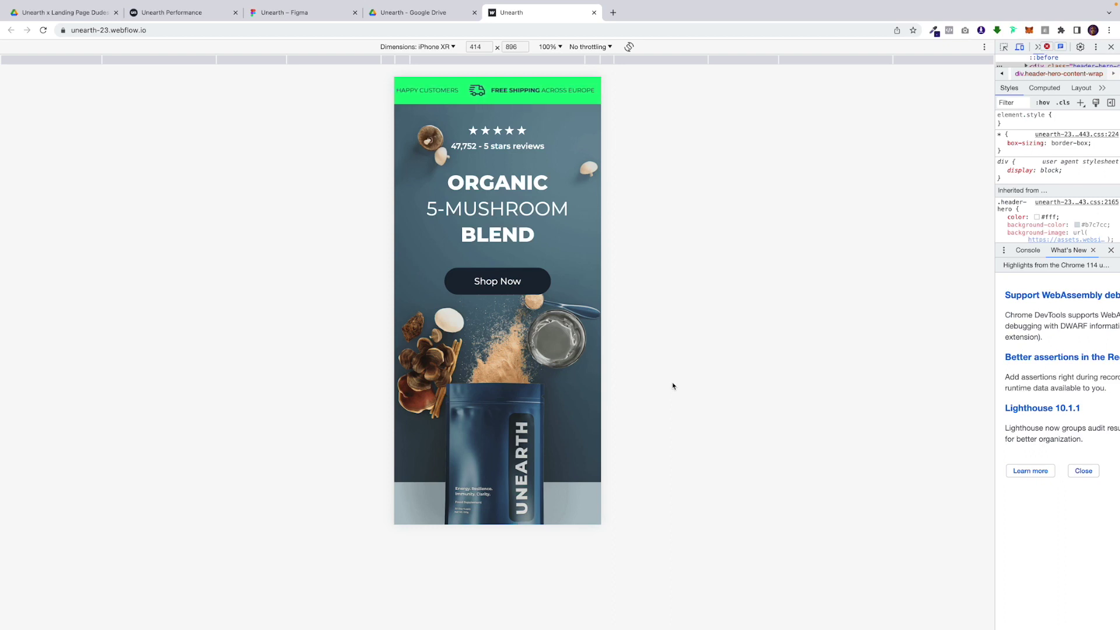
scroll(554, 367, down, 1)
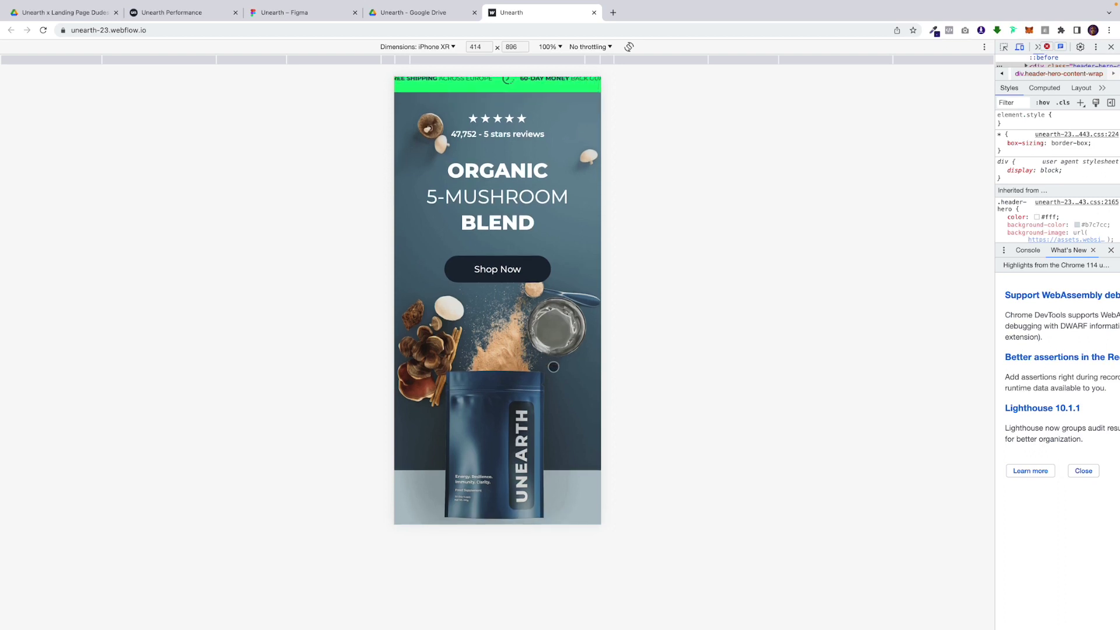
scroll(553, 366, down, 2)
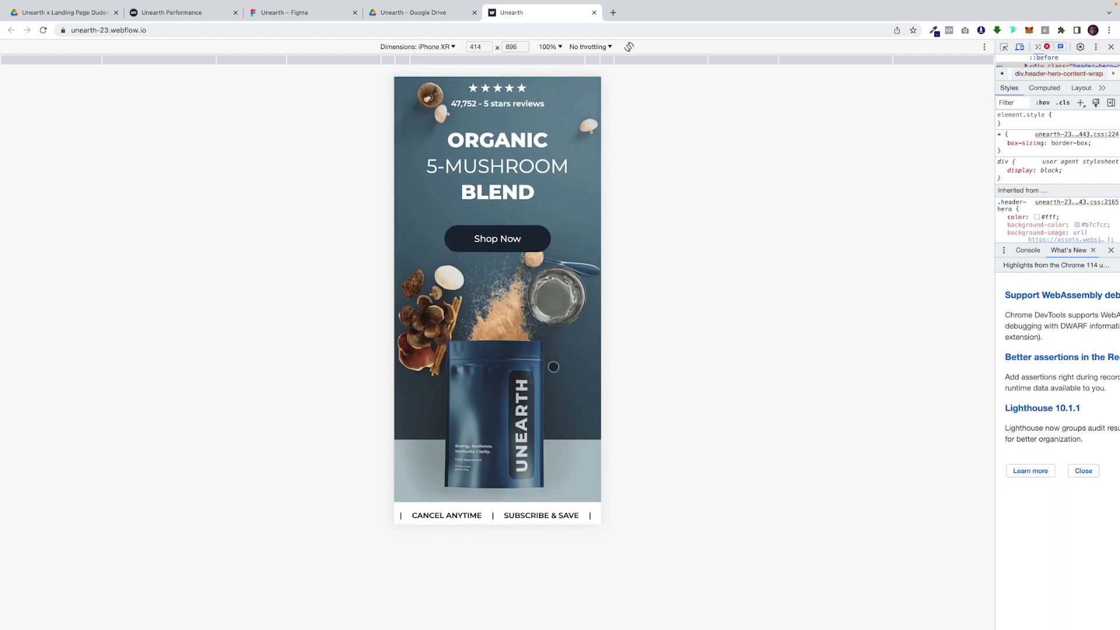
scroll(554, 354, down, 2)
scroll(555, 341, down, 2)
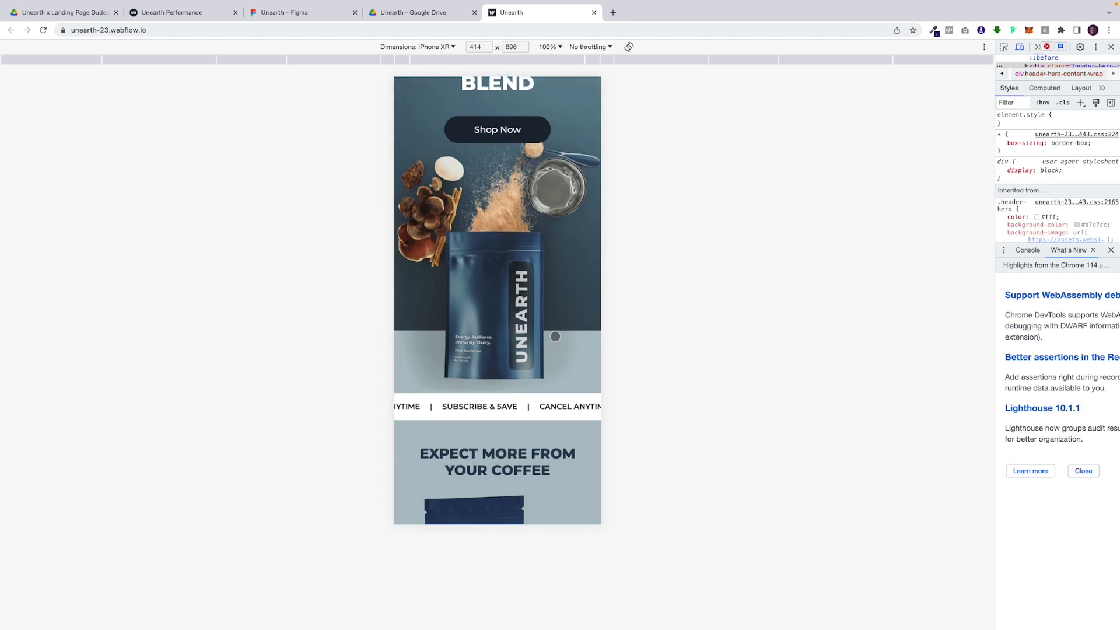
scroll(554, 340, down, 2)
scroll(555, 335, down, 1)
scroll(555, 336, down, 1)
scroll(554, 336, down, 1)
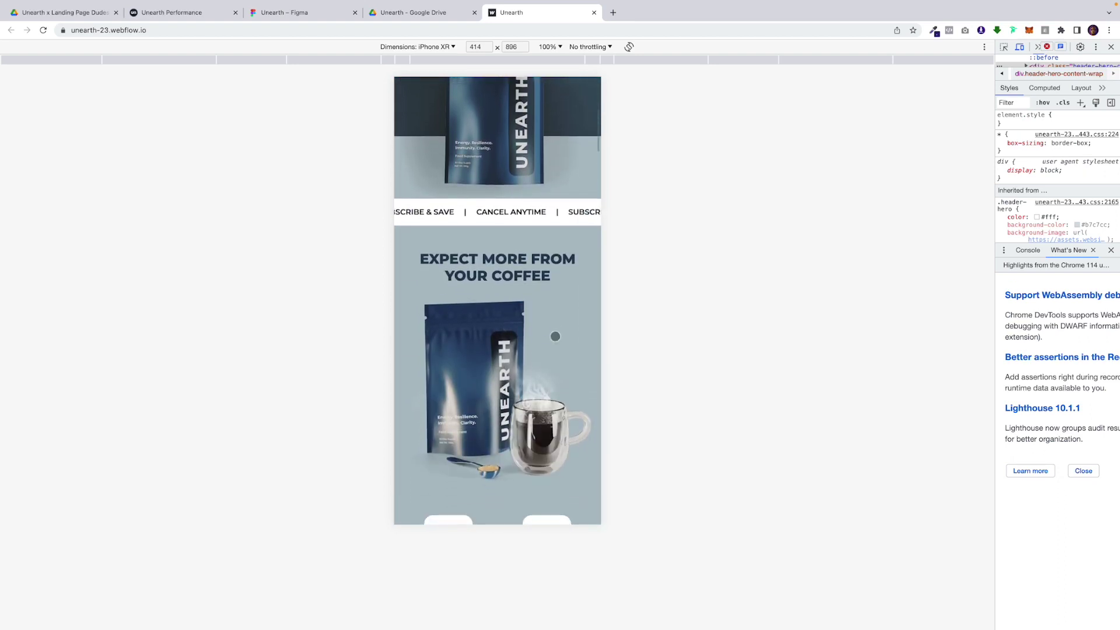
scroll(555, 336, down, 1)
scroll(554, 335, down, 1)
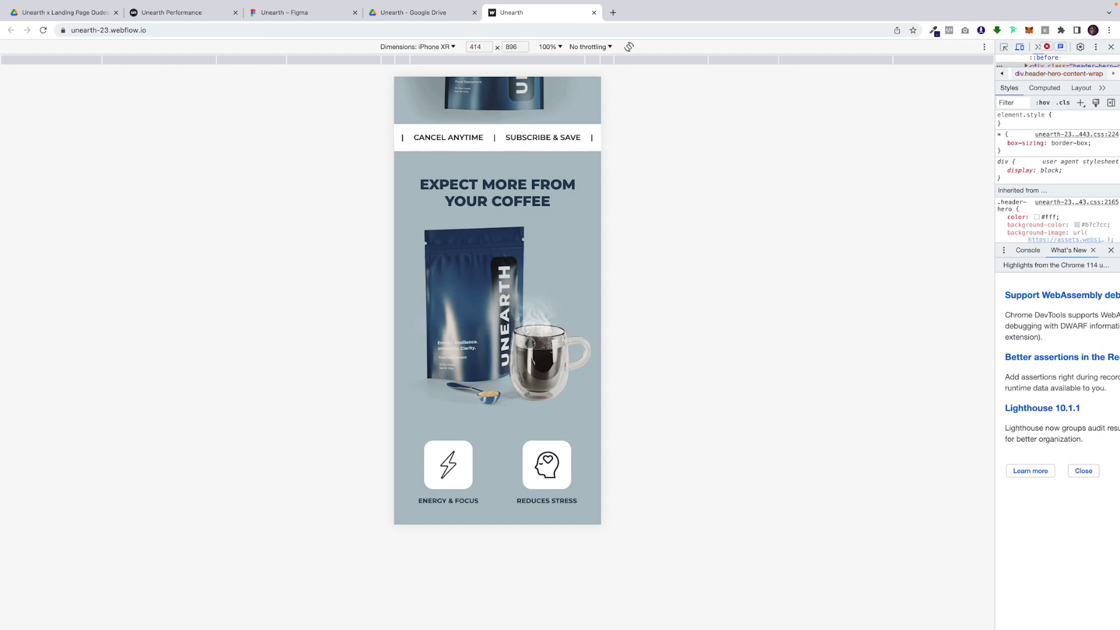
scroll(555, 336, up, 3)
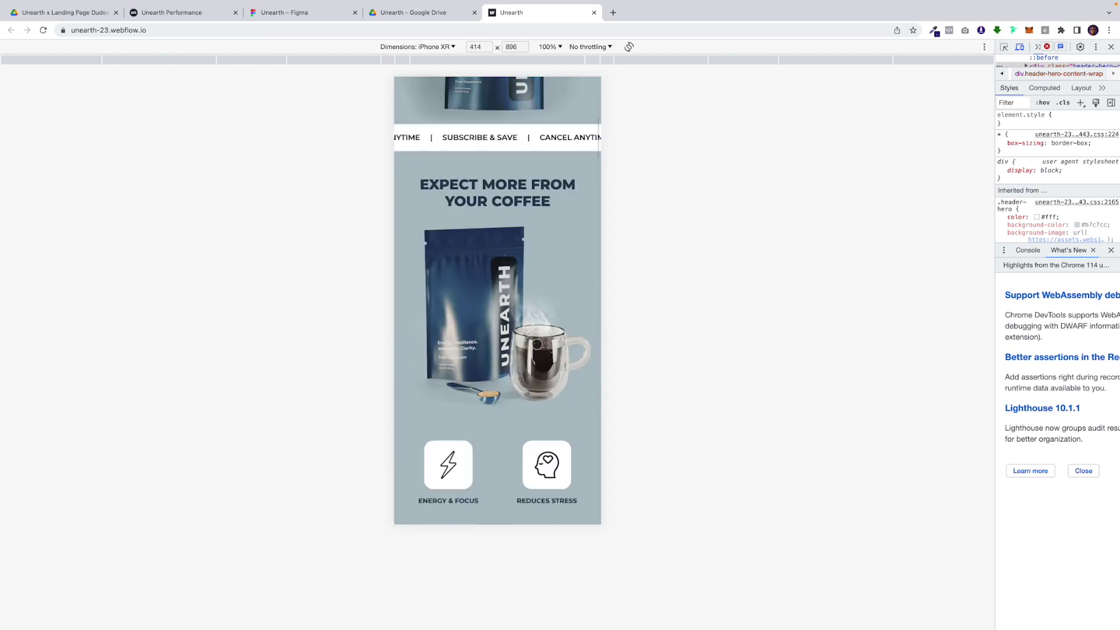
scroll(538, 344, down, 2)
scroll(538, 343, down, 1)
scroll(538, 344, down, 2)
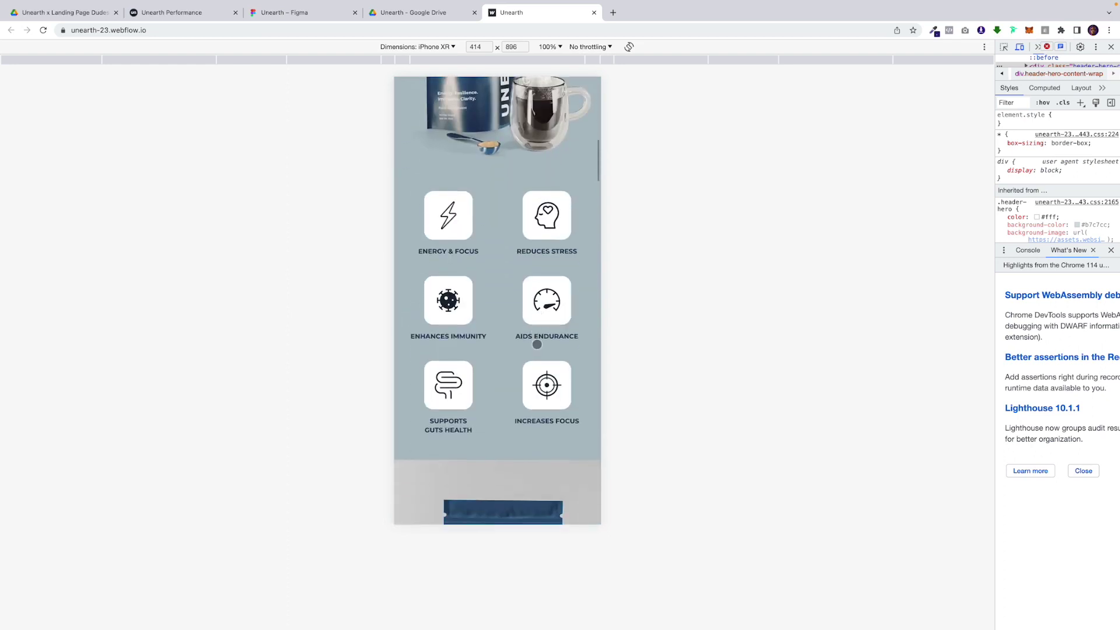
scroll(537, 344, down, 2)
scroll(537, 345, down, 2)
scroll(537, 344, down, 2)
scroll(538, 344, down, 3)
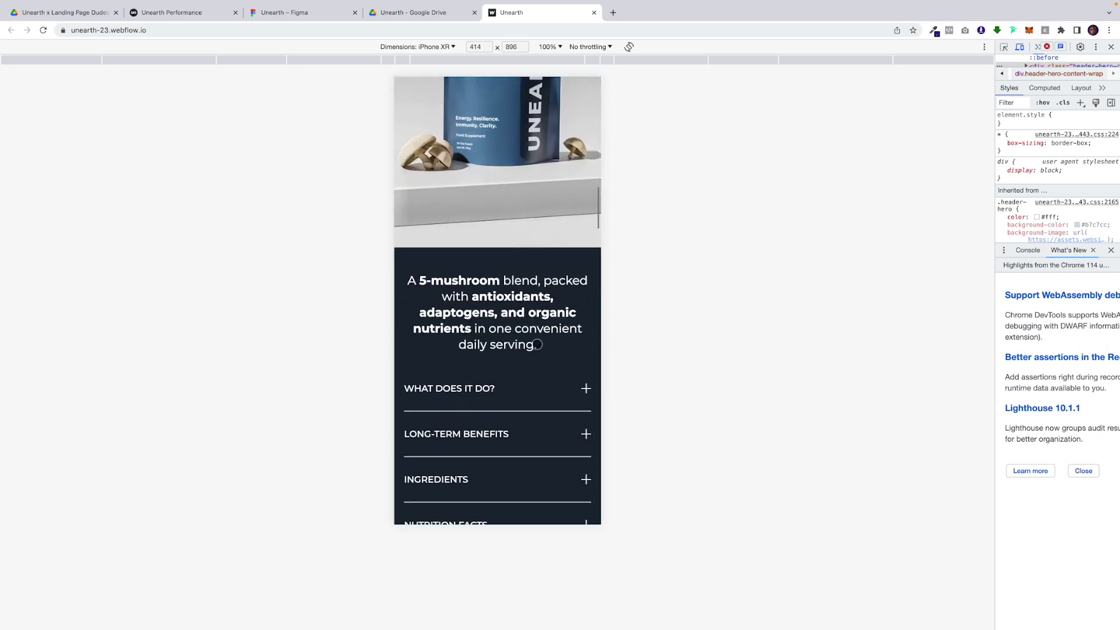
scroll(538, 344, down, 1)
- Toggle the WHAT DOES IT DO?, INGREDIENTS and NUTRITION FACTS accordions
click(588, 352)
click(588, 352)
scroll(588, 352, down, 1)
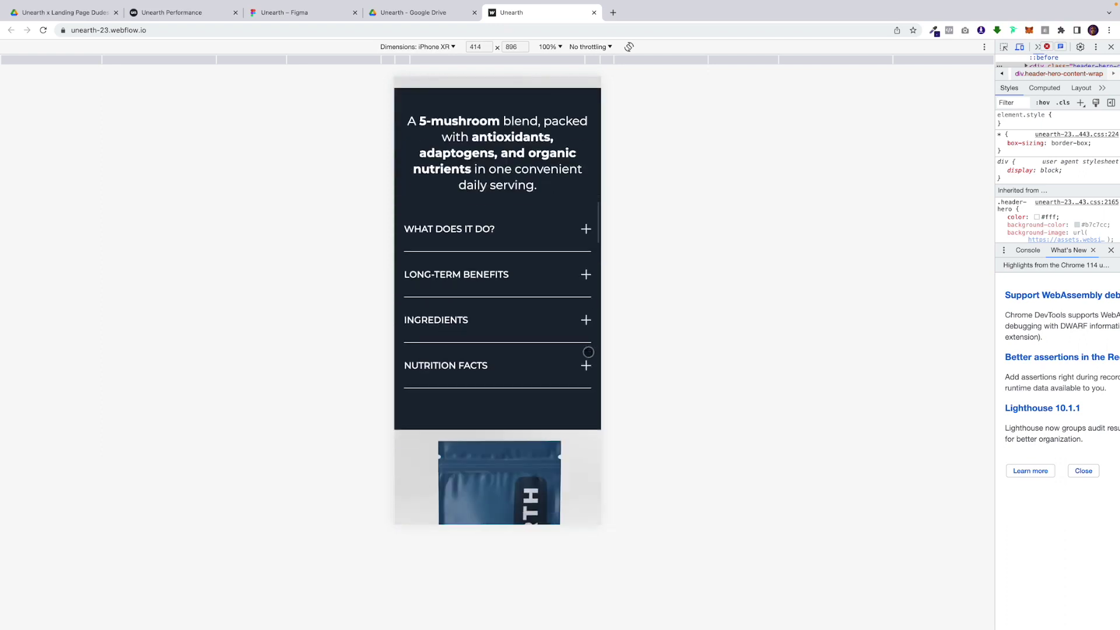
click(585, 319)
scroll(580, 370, down, 2)
click(583, 185)
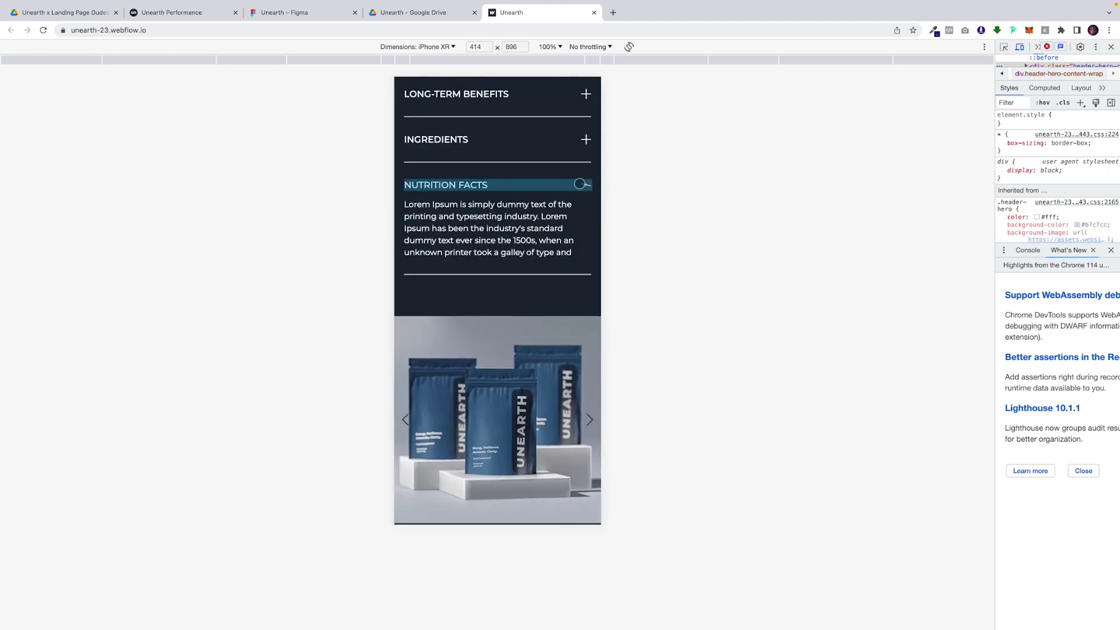
scroll(580, 185, down, 1)
scroll(581, 185, down, 1)
scroll(581, 184, down, 1)
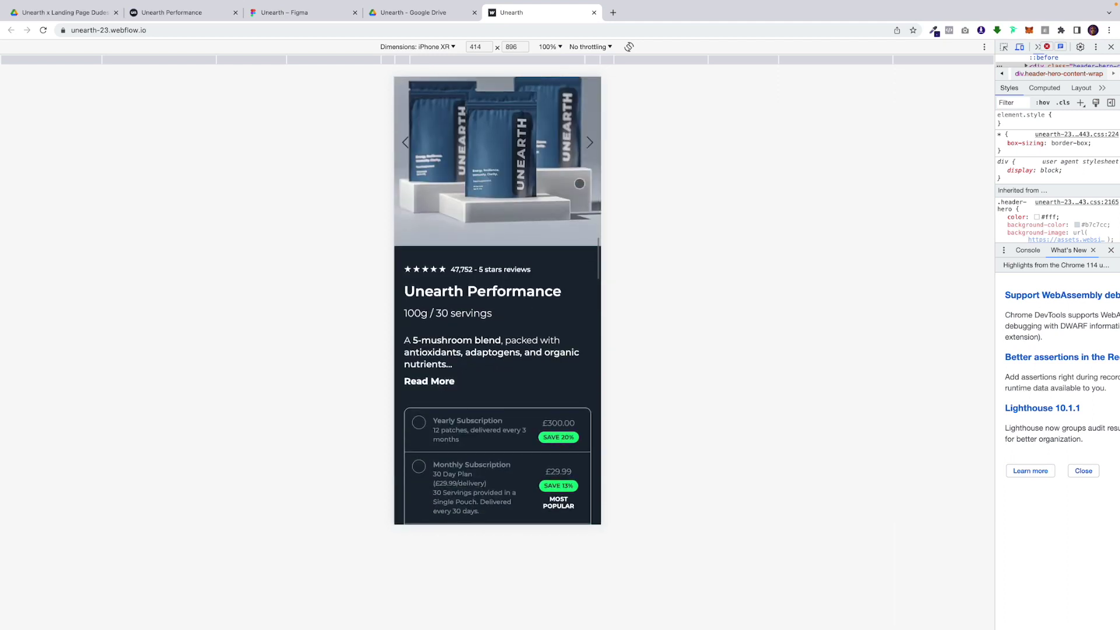
scroll(580, 183, down, 1)
scroll(524, 245, down, 1)
- Cycle the product images and Yearly, Monthly, One-time options, ending on Monthly Subscription
click(485, 317)
click(485, 368)
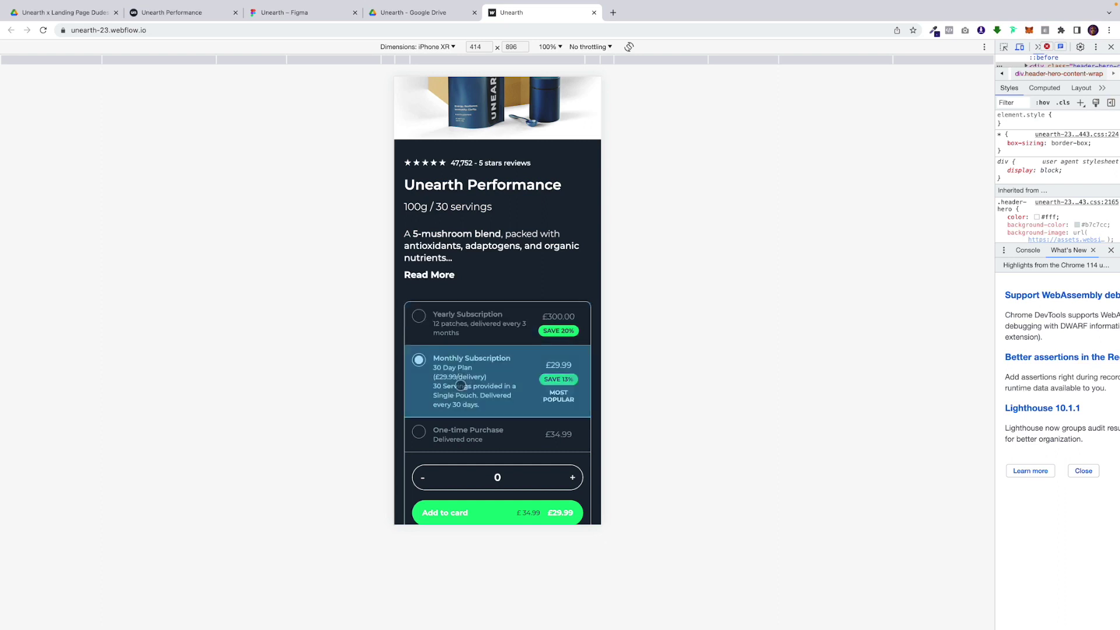
scroll(460, 383, up, 3)
click(589, 236)
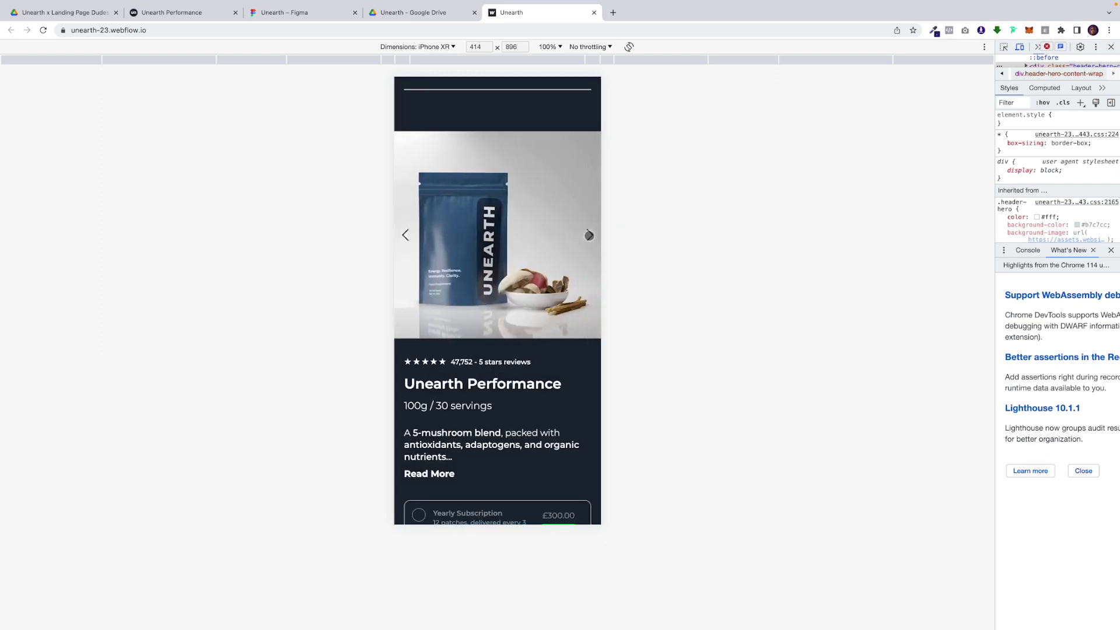
click(588, 235)
scroll(495, 400, down, 1)
scroll(494, 400, down, 1)
click(470, 361)
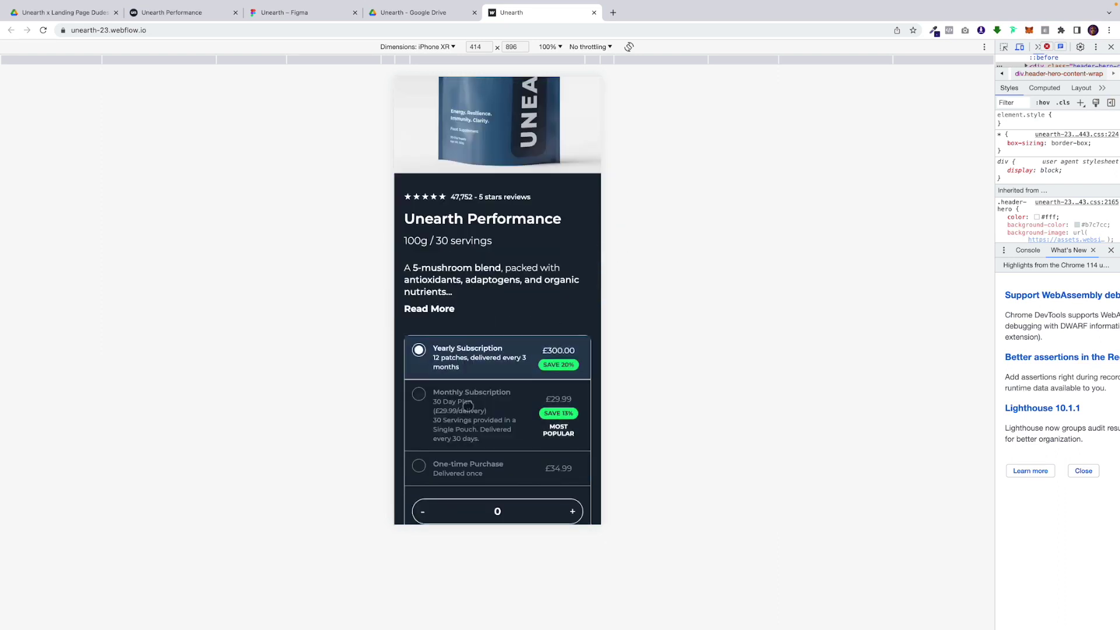
click(466, 412)
click(462, 464)
click(475, 434)
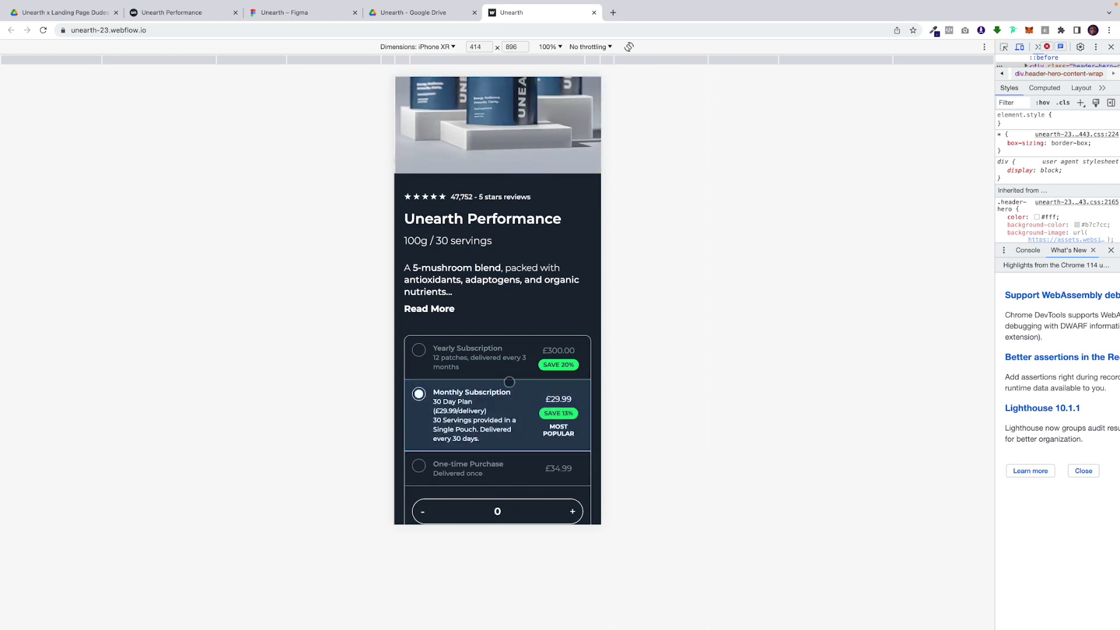
scroll(508, 383, down, 1)
scroll(508, 383, down, 1)
scroll(503, 377, down, 1)
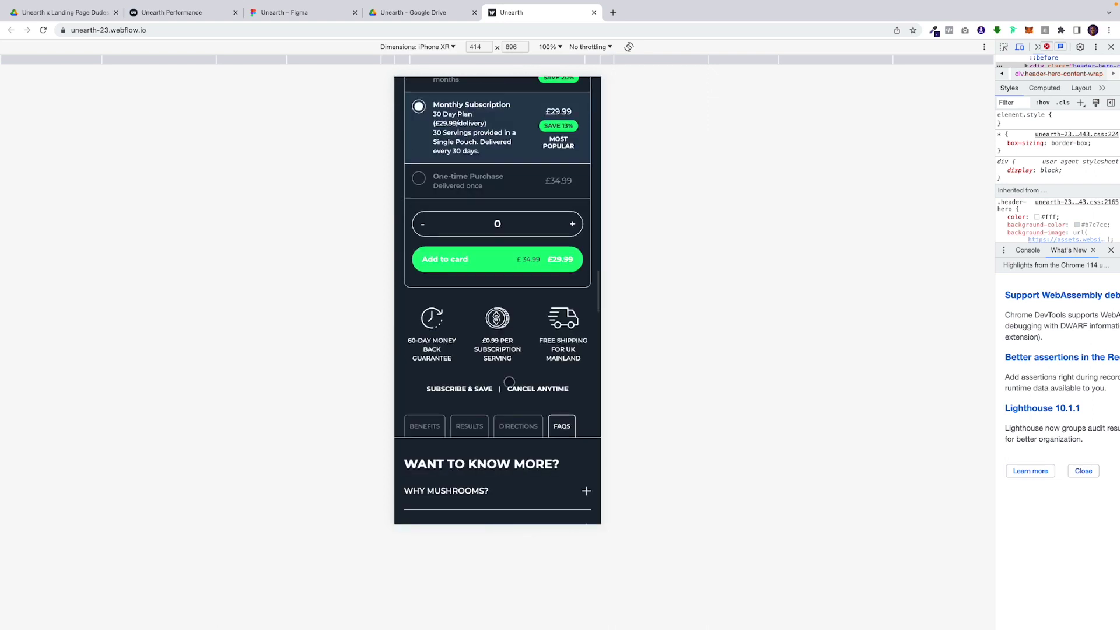
scroll(495, 363, down, 1)
scroll(481, 345, down, 1)
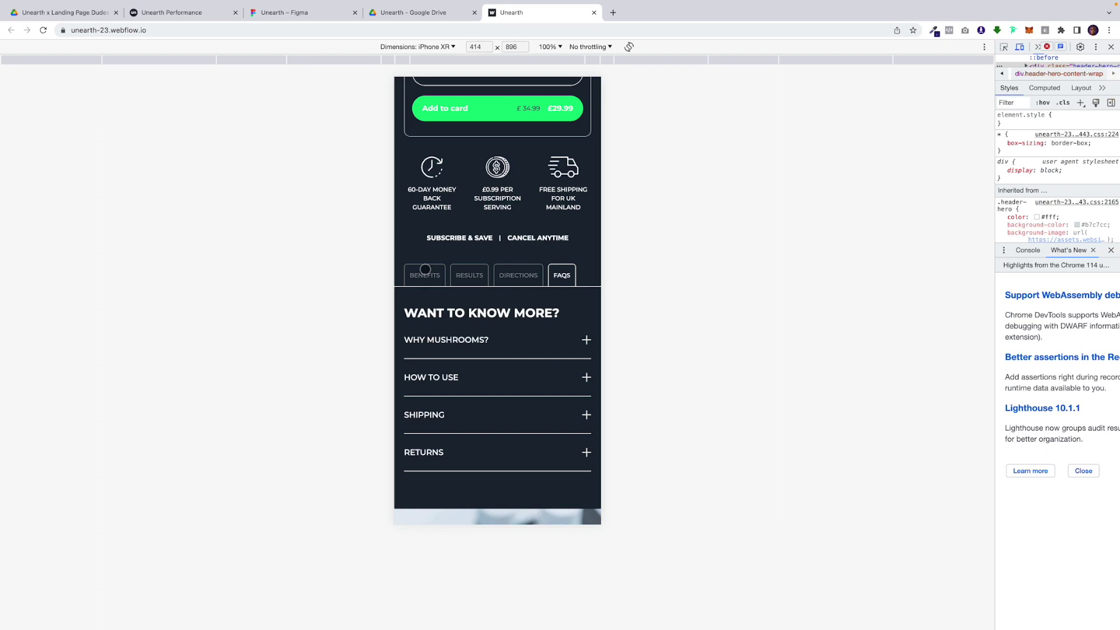
- Switch among the BENEFITS, RESULTS, DIRECTIONS and FAQS tabs and expand WHY MUSHROOMS?
click(425, 270)
scroll(470, 277, down, 1)
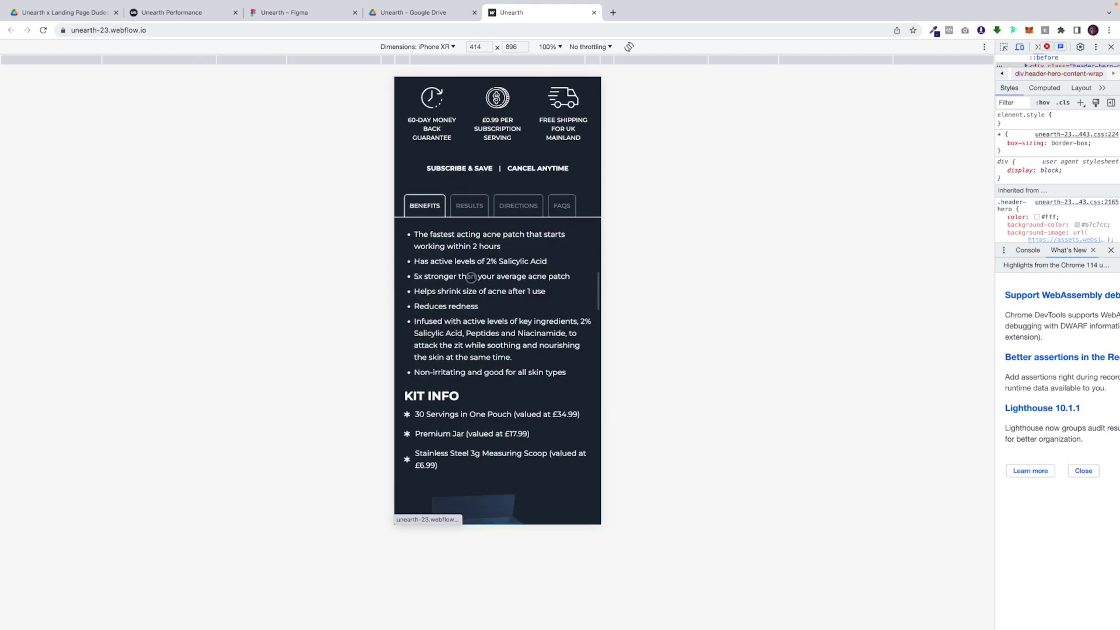
click(465, 207)
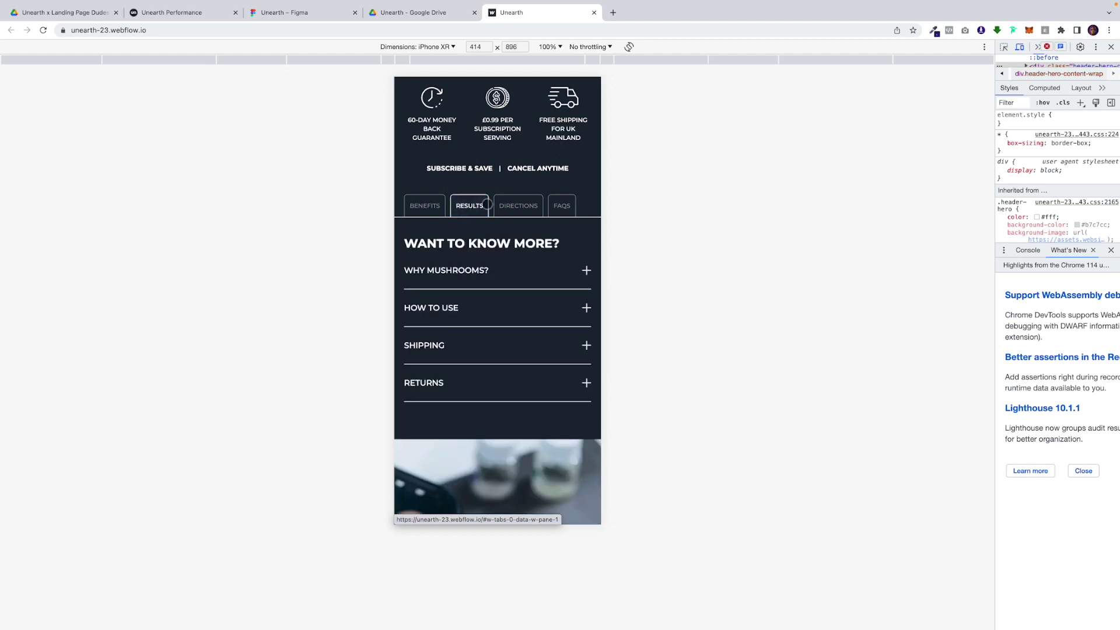
click(579, 273)
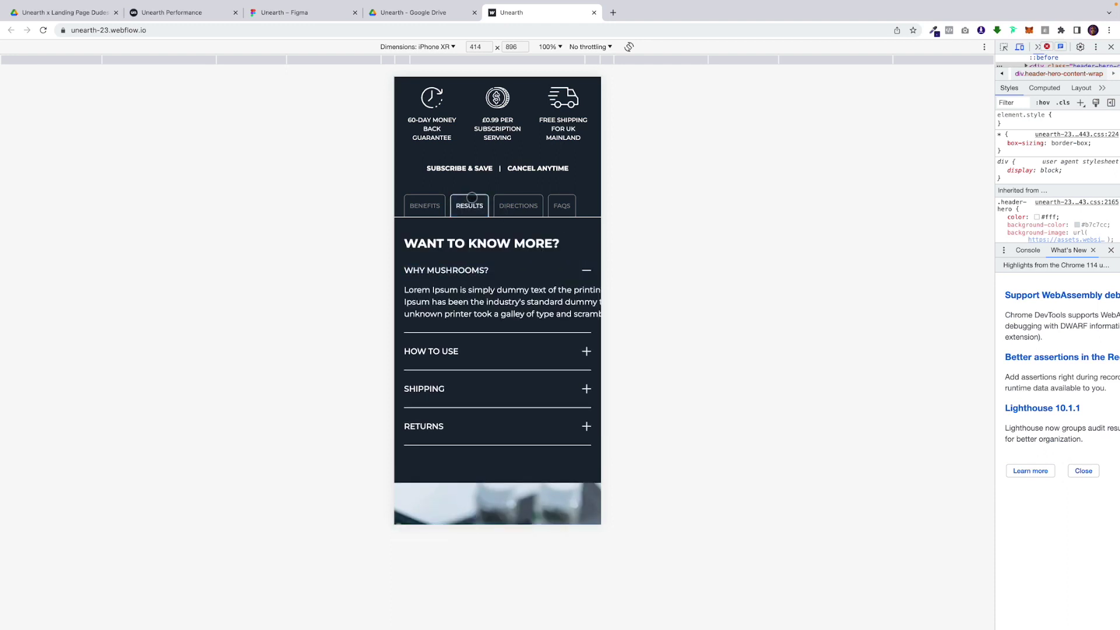
click(518, 201)
click(562, 205)
click(519, 206)
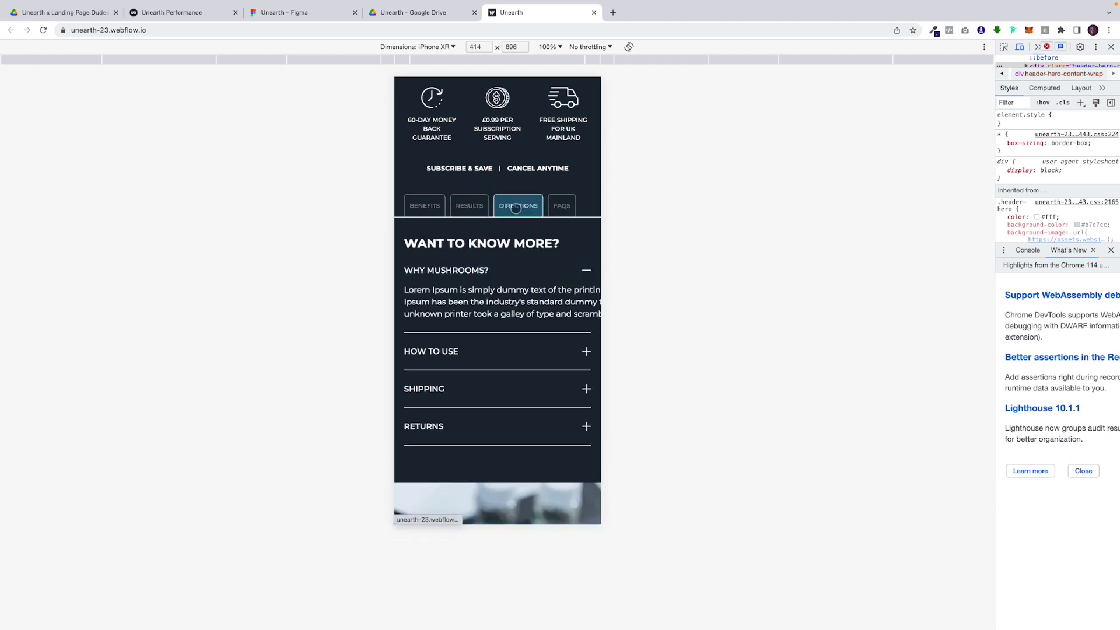
- Cycle RESULTS and BENEFITS back to DIRECTIONS, then toggle WHY MUSHROOMS? until it is collapsed
click(476, 207)
click(432, 207)
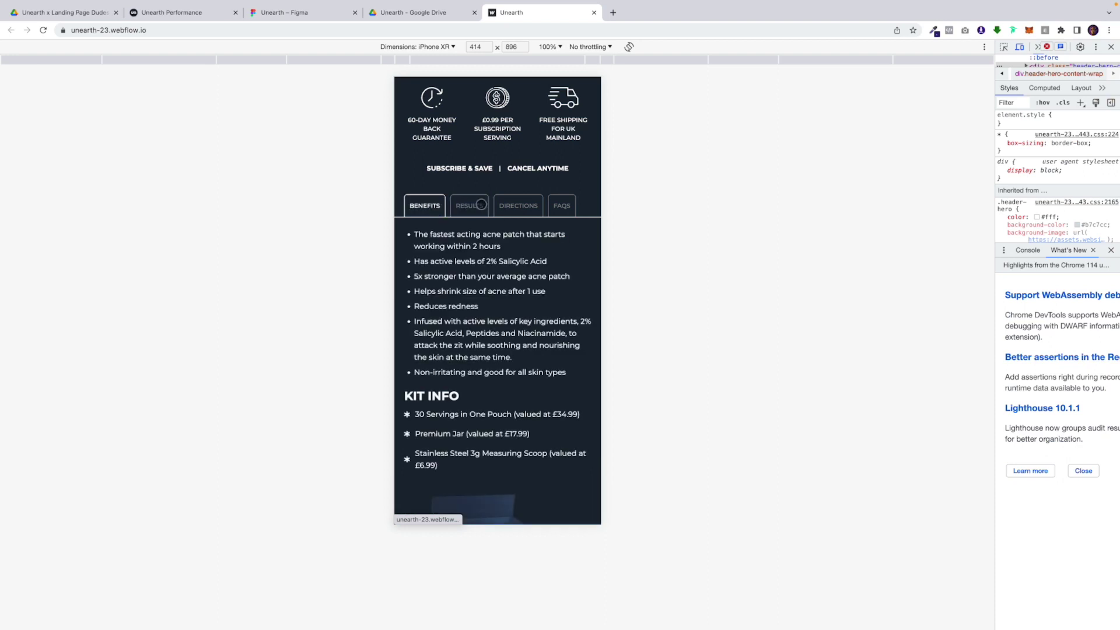
click(480, 205)
click(438, 207)
click(512, 206)
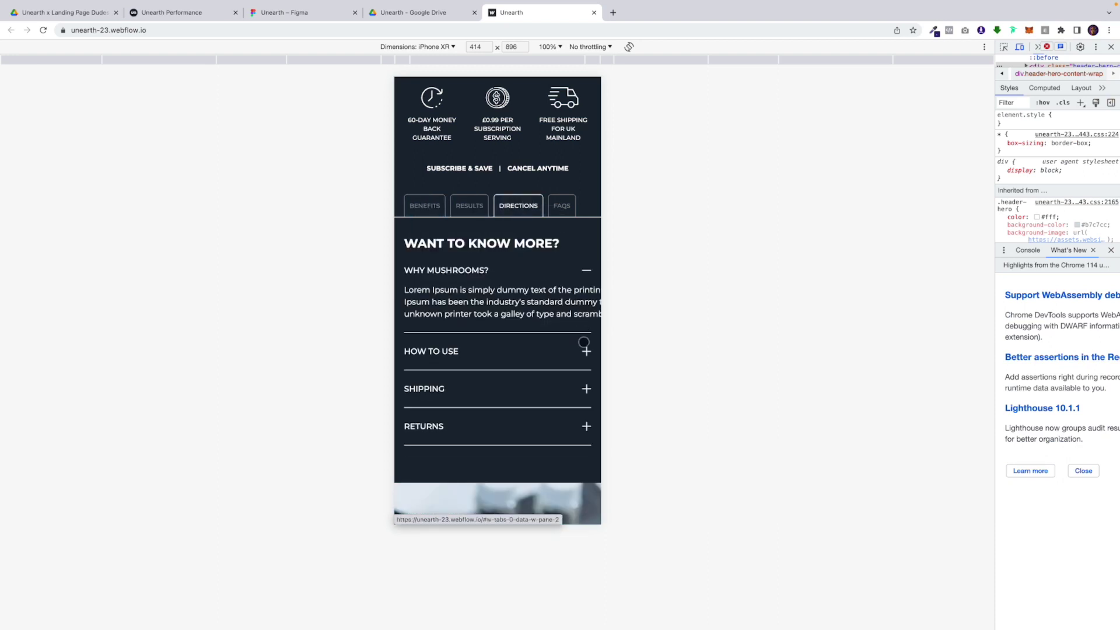
click(593, 275)
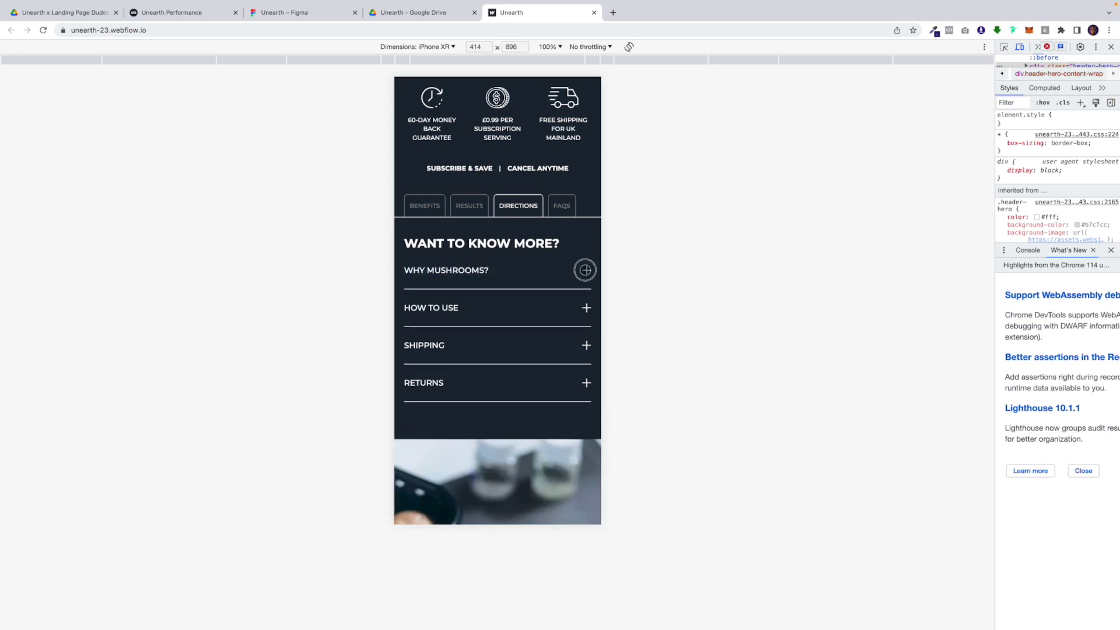
click(584, 270)
click(585, 270)
scroll(569, 356, down, 3)
scroll(568, 357, down, 1)
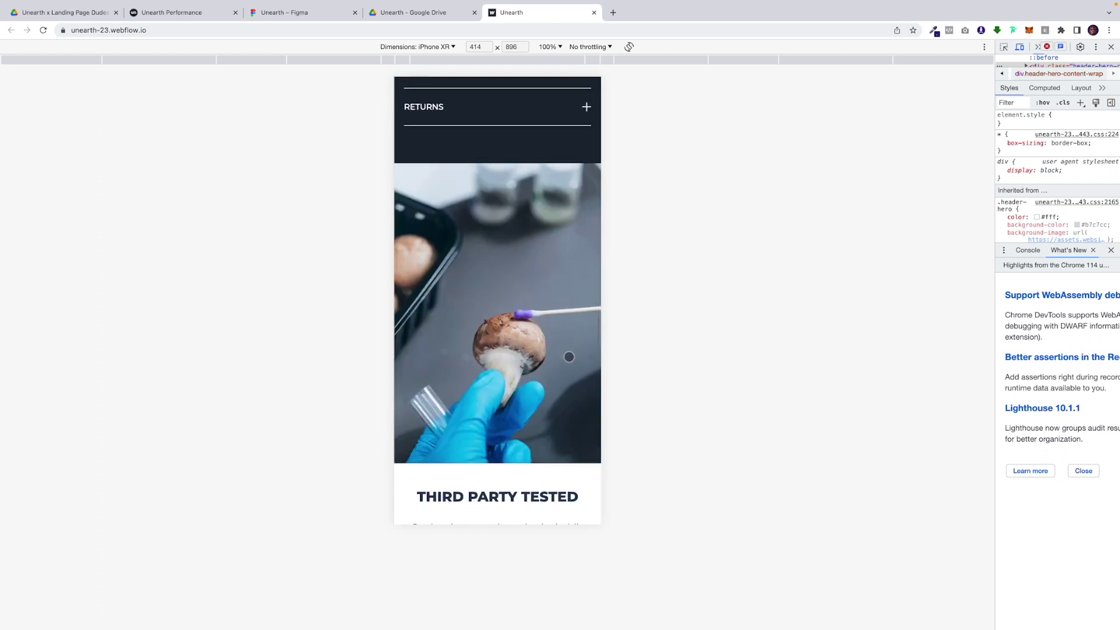
scroll(568, 357, down, 2)
scroll(569, 356, down, 5)
scroll(569, 356, up, 3)
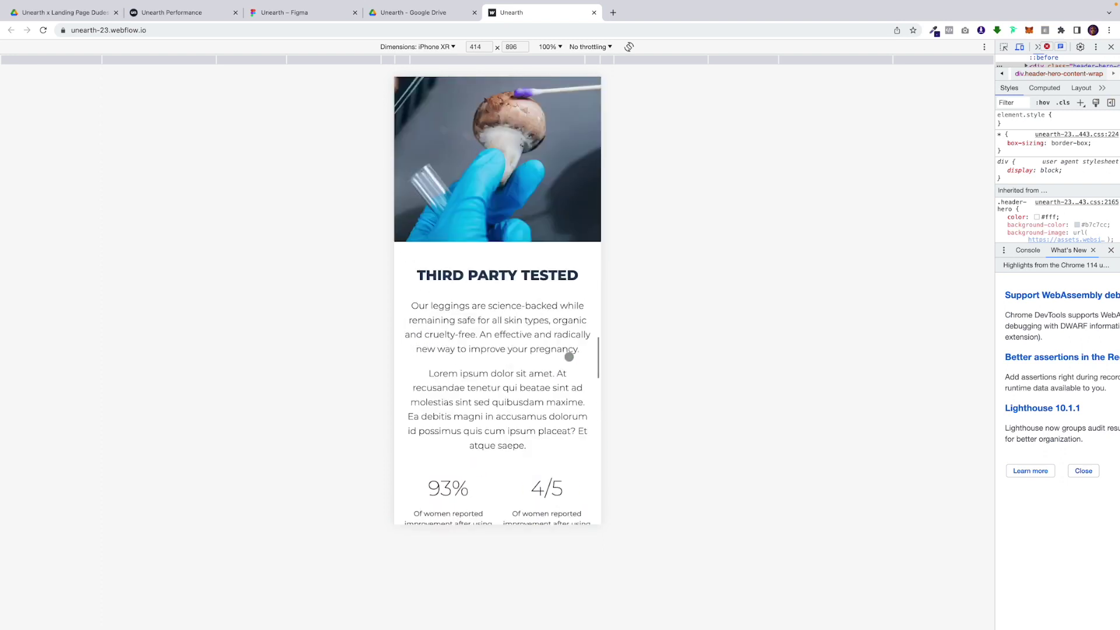
scroll(569, 356, up, 2)
scroll(569, 356, down, 3)
scroll(570, 356, down, 1)
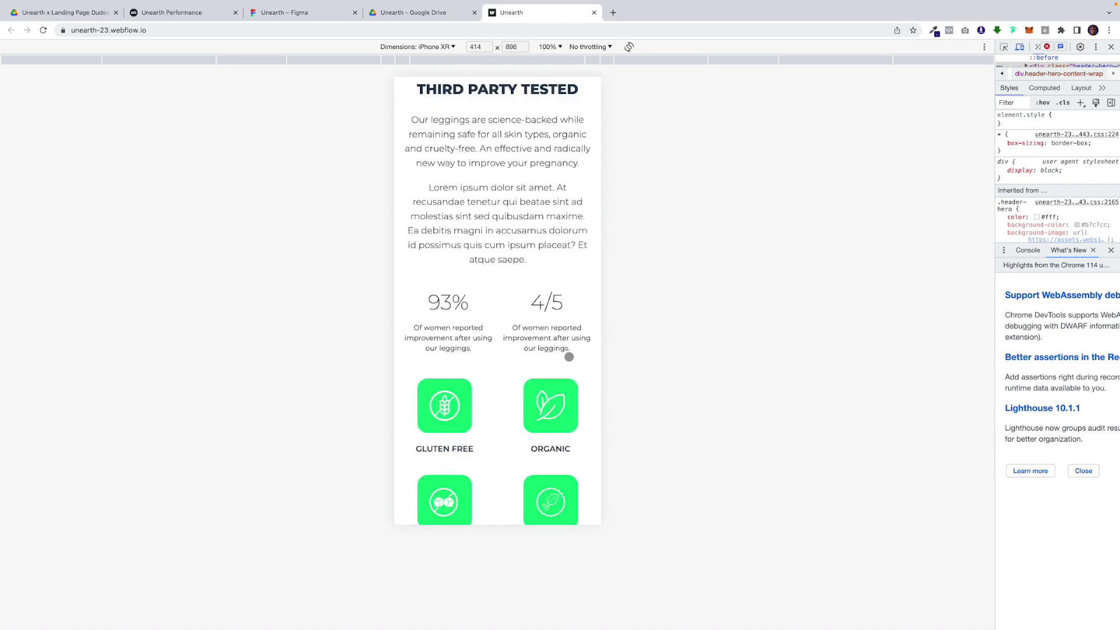
scroll(569, 356, down, 1)
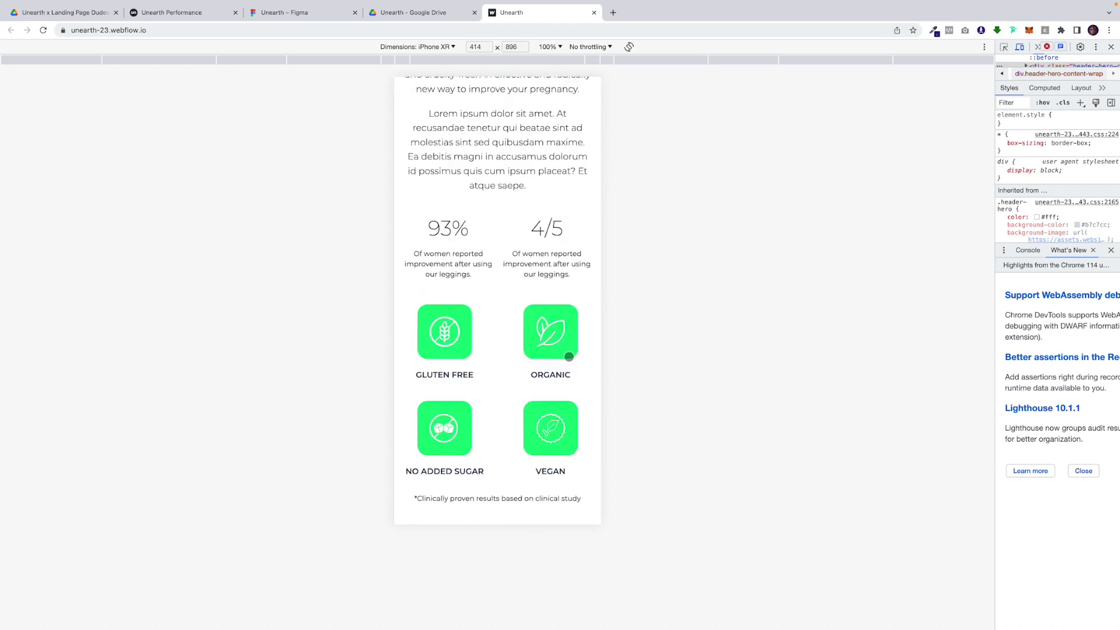
scroll(569, 355, down, 1)
scroll(569, 356, down, 1)
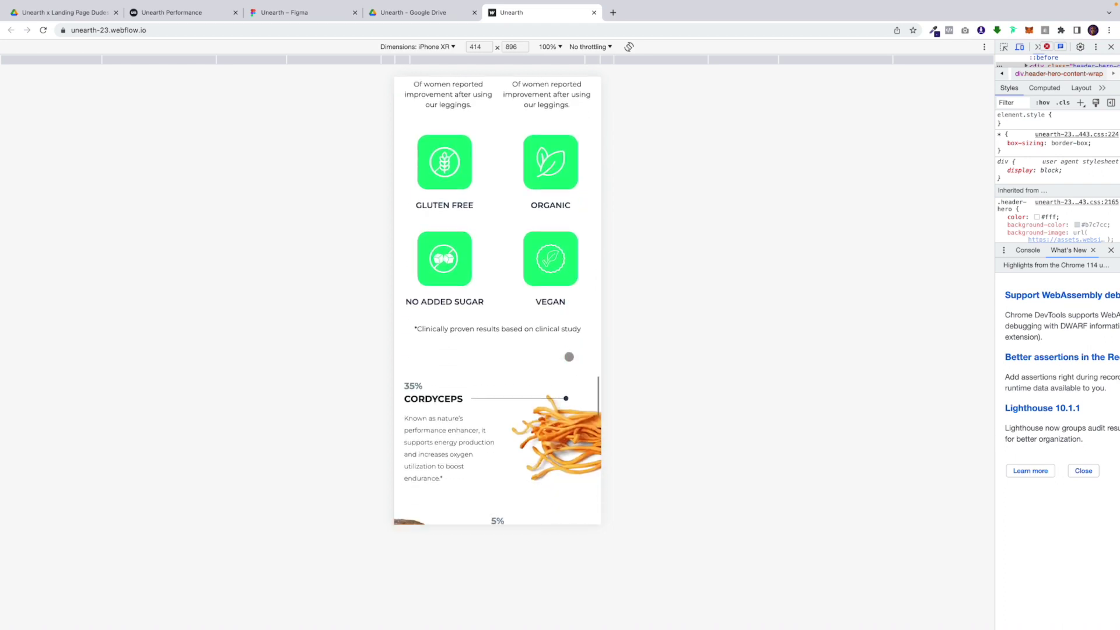
scroll(569, 357, down, 1)
scroll(569, 356, down, 1)
scroll(569, 356, down, 1)
scroll(570, 356, down, 1)
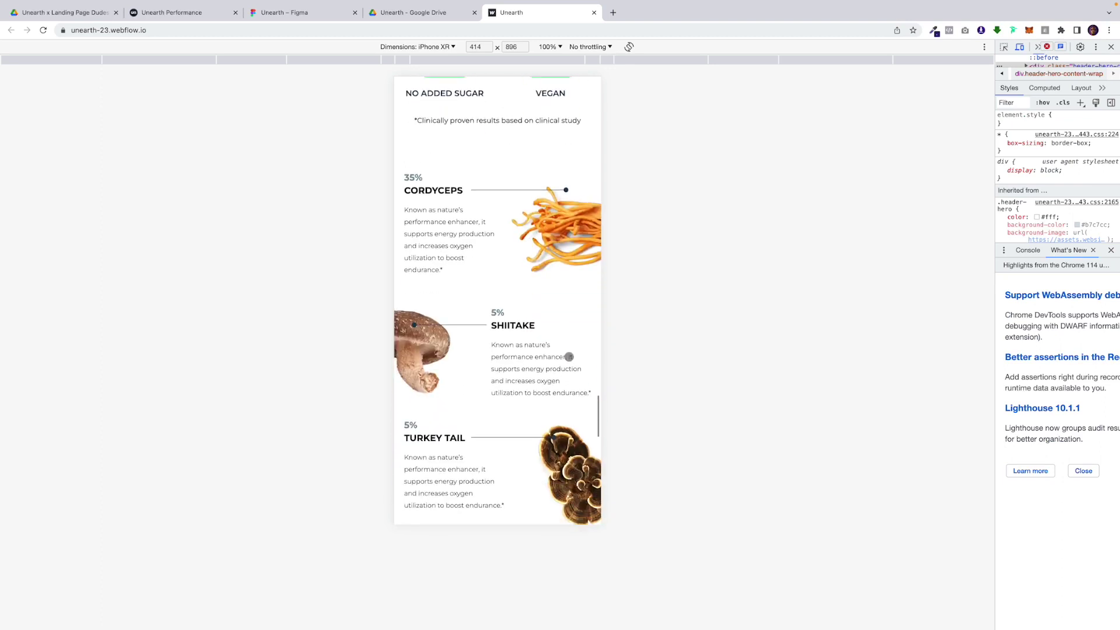
scroll(569, 357, down, 1)
scroll(569, 357, down, 1)
scroll(568, 356, down, 1)
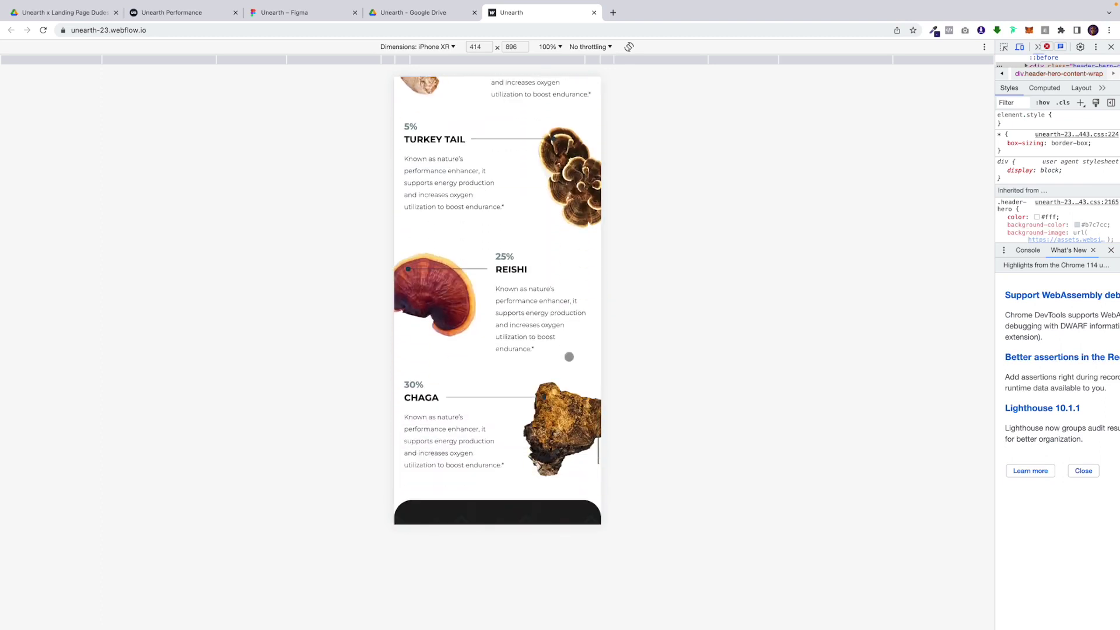
scroll(569, 357, down, 1)
scroll(569, 356, down, 1)
scroll(569, 355, down, 1)
scroll(569, 356, down, 1)
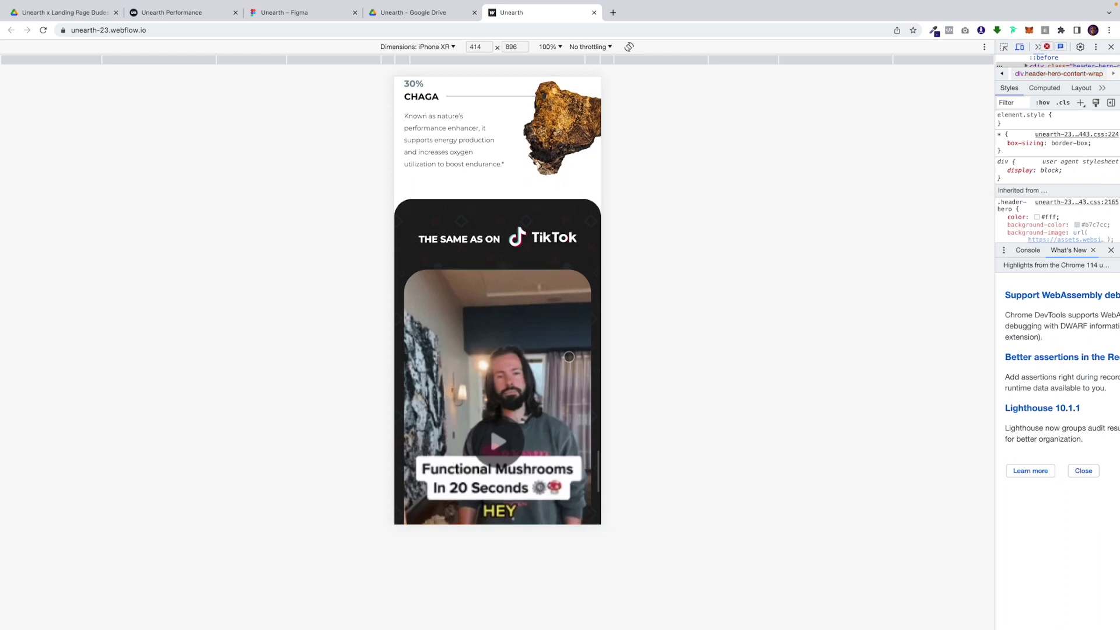
scroll(569, 356, down, 1)
scroll(569, 356, down, 2)
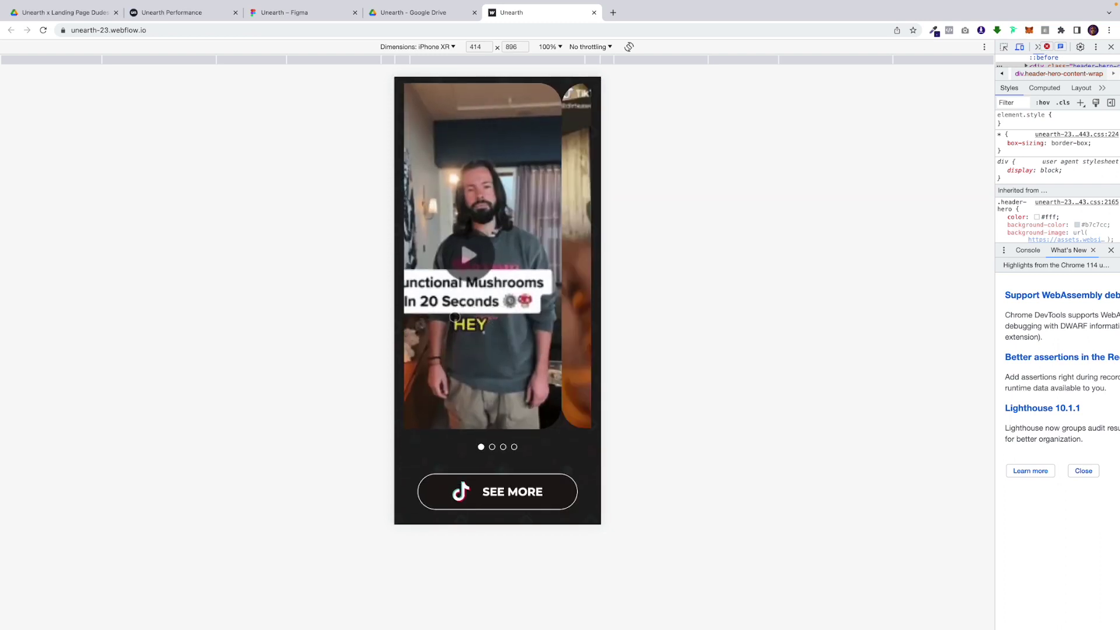
scroll(525, 292, right, 2)
scroll(525, 293, right, 2)
scroll(543, 310, down, 1)
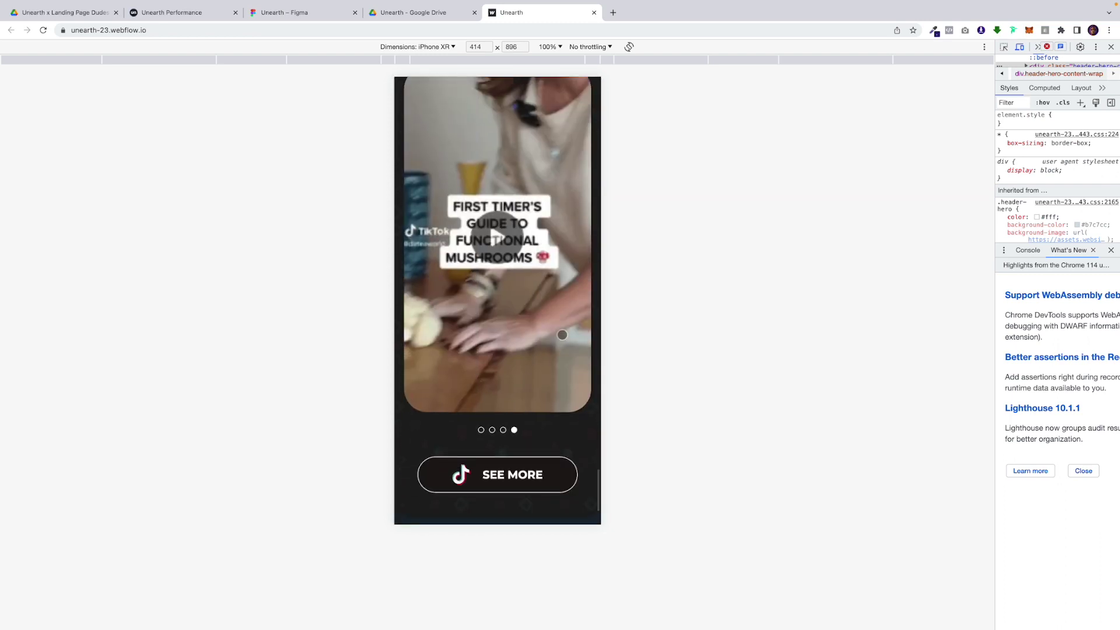
scroll(563, 335, down, 2)
scroll(563, 335, up, 1)
scroll(507, 420, down, 1)
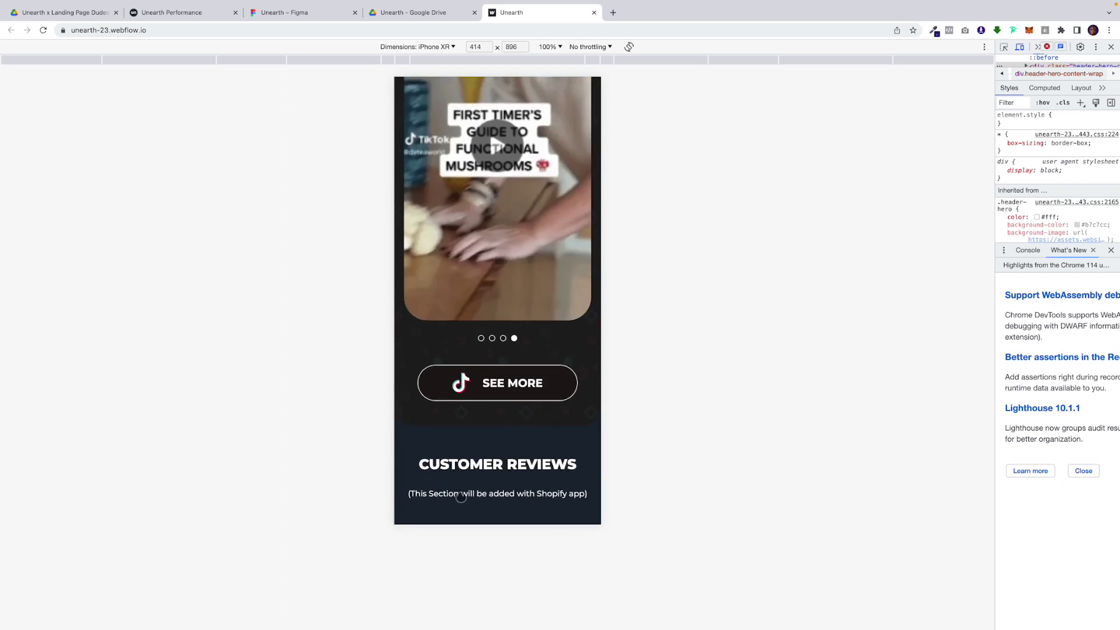
scroll(565, 454, up, 3)
scroll(560, 429, up, 5)
scroll(553, 401, up, 5)
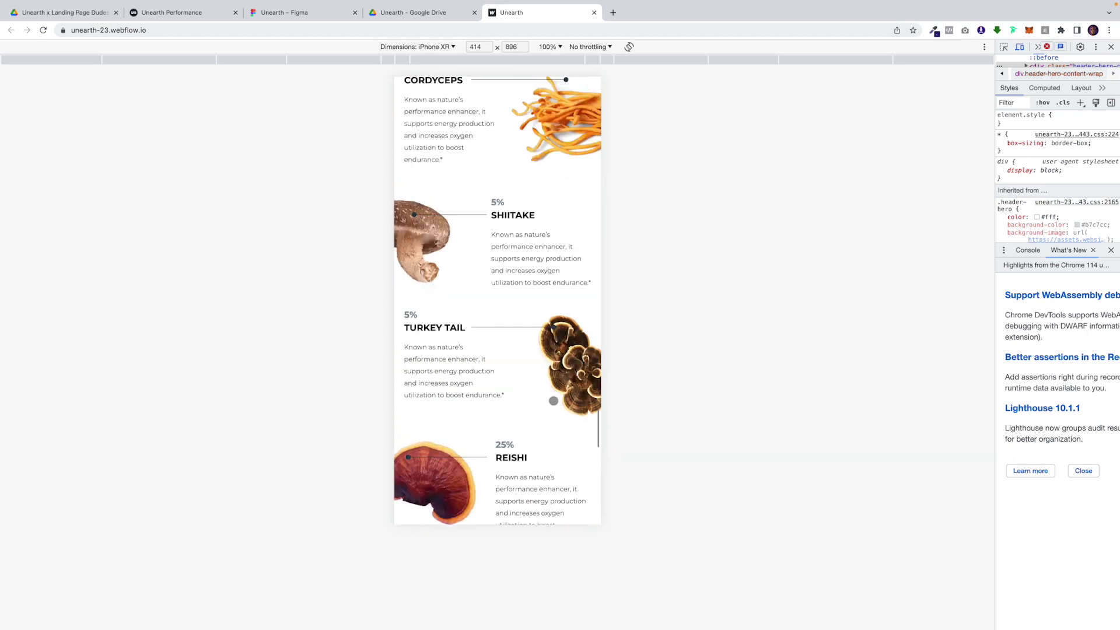
scroll(554, 400, up, 3)
scroll(553, 401, up, 3)
scroll(553, 401, up, 5)
scroll(553, 401, up, 5)
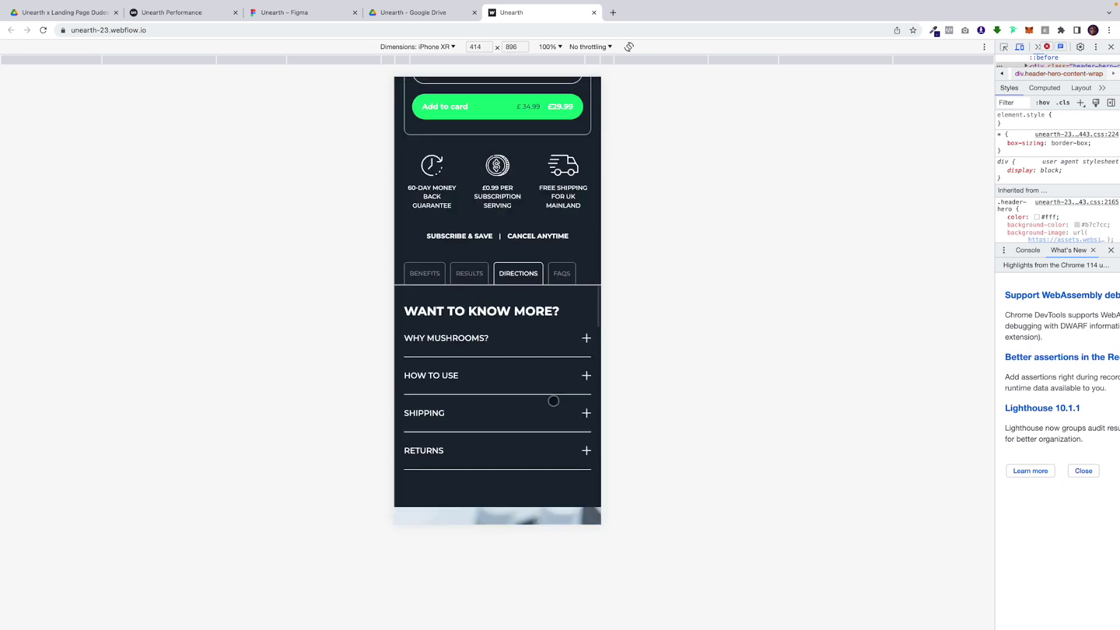
scroll(553, 401, up, 5)
scroll(554, 401, up, 5)
scroll(553, 400, up, 5)
scroll(554, 401, up, 5)
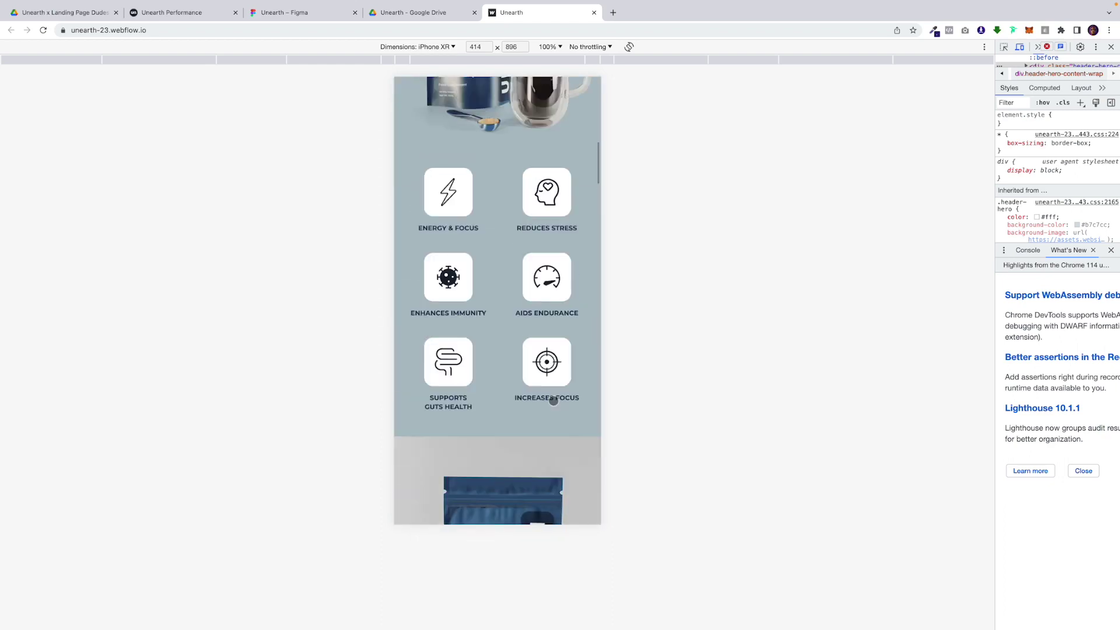
scroll(553, 400, up, 5)
scroll(553, 401, up, 5)
scroll(554, 401, up, 1)
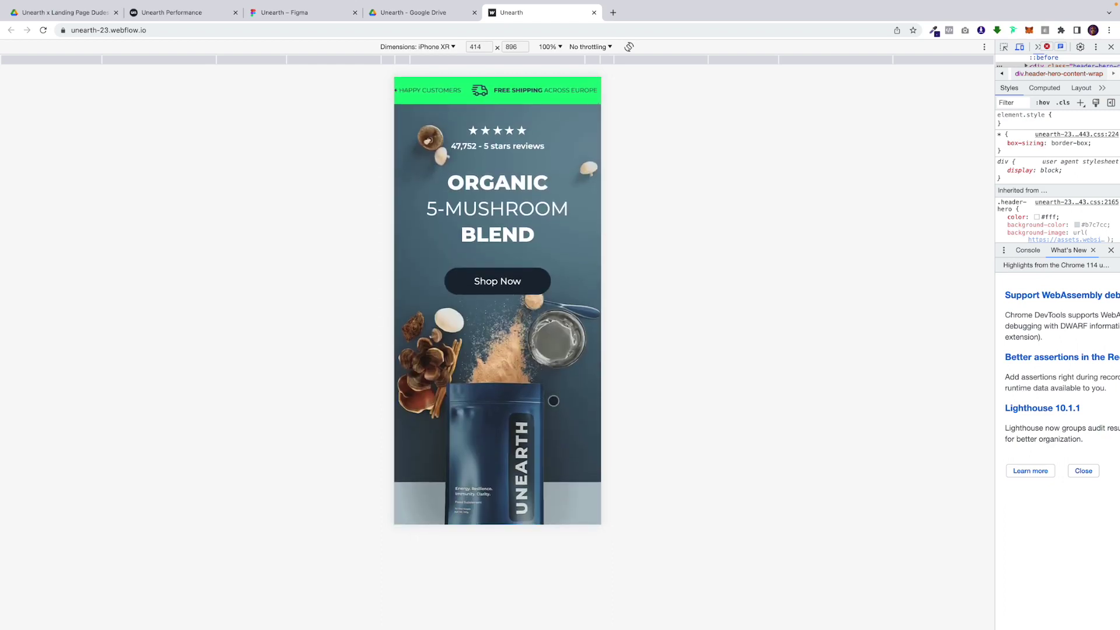
scroll(553, 401, down, 5)
scroll(553, 402, down, 1)
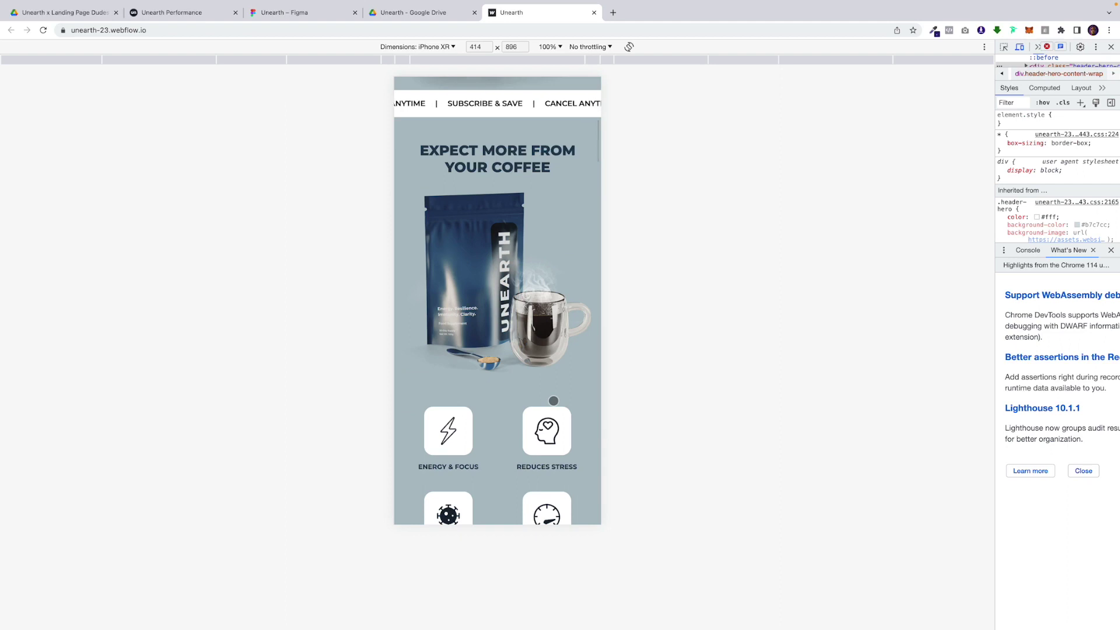
scroll(554, 401, down, 3)
scroll(553, 401, down, 2)
scroll(554, 401, down, 1)
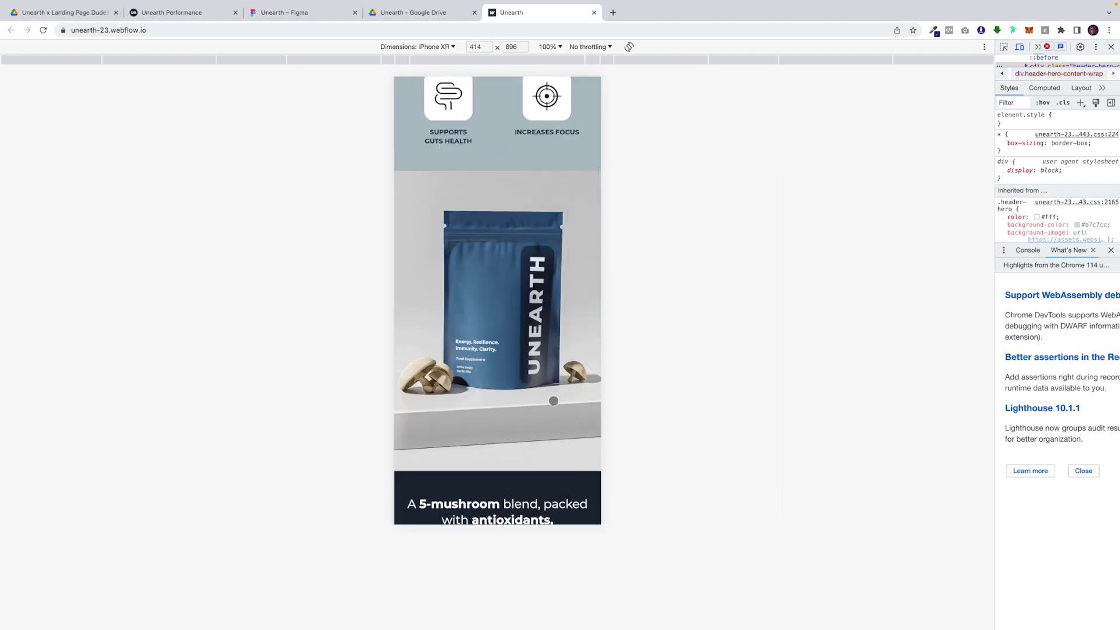
scroll(554, 401, down, 3)
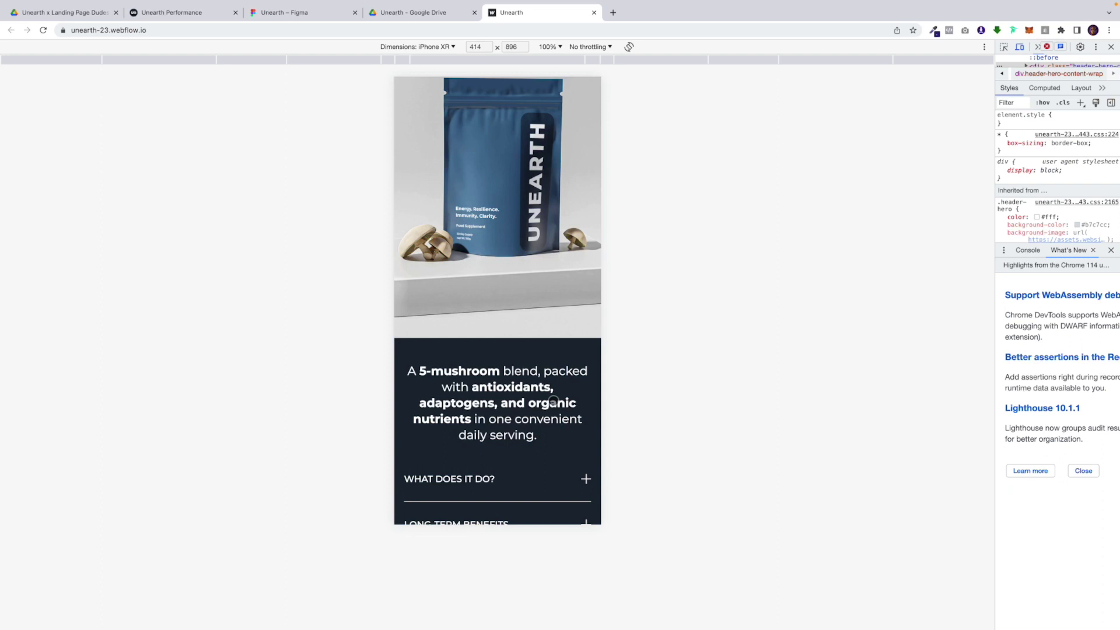
scroll(553, 401, down, 5)
scroll(554, 401, down, 5)
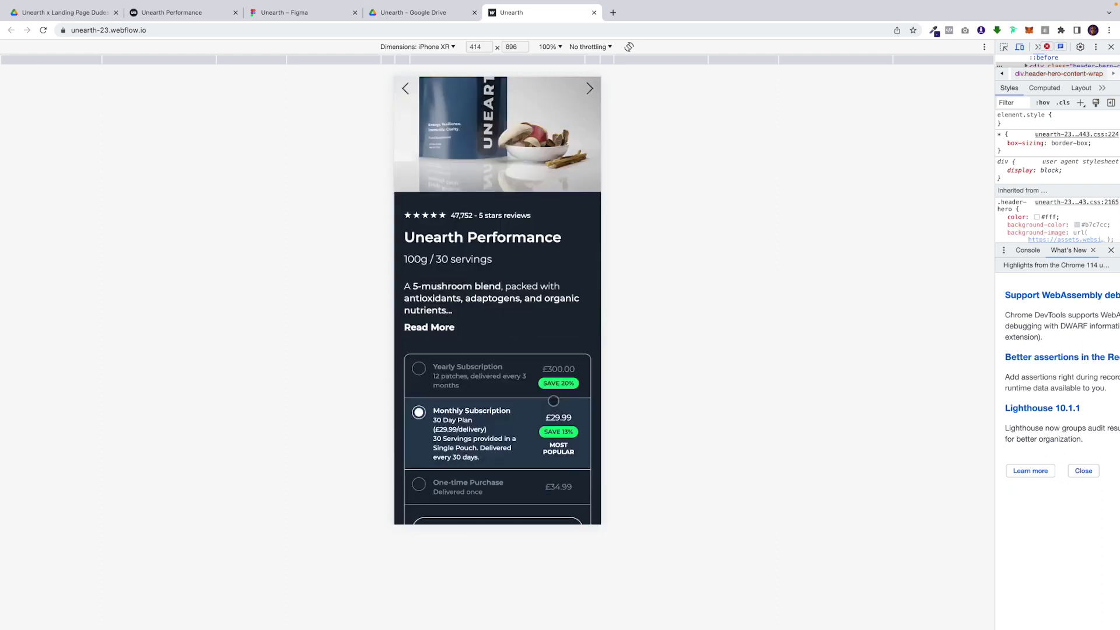